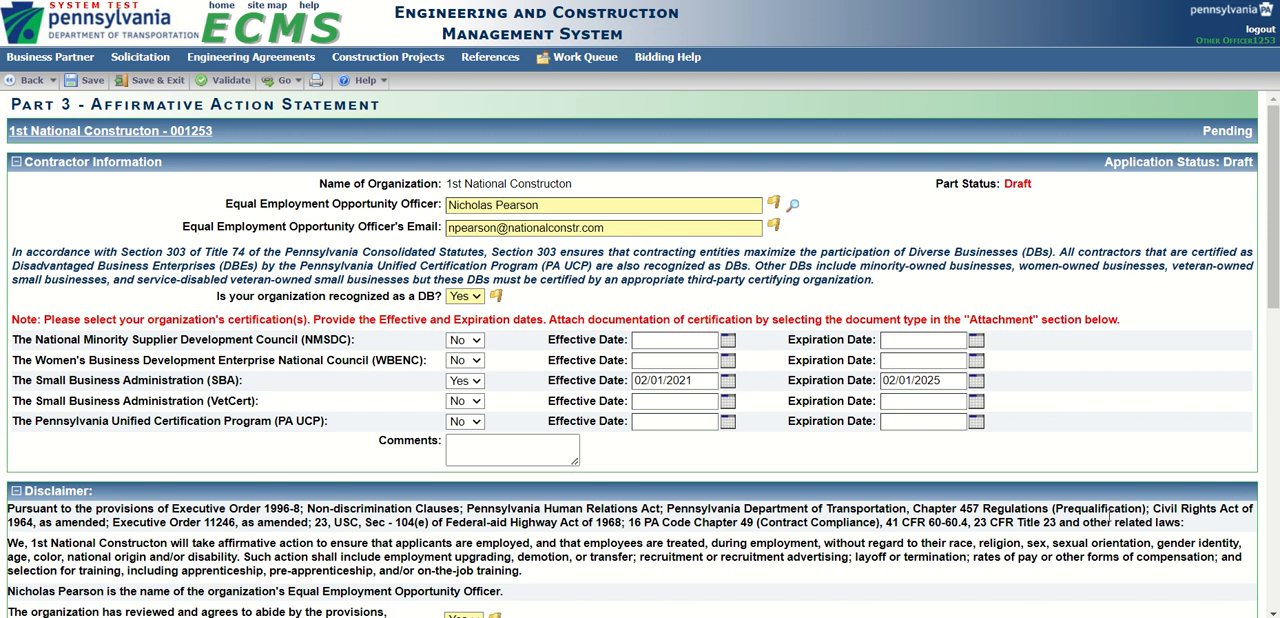
Select the listed EEO Officer as the statement's Equal Employment Opportunity Officer.
left_click(794, 207)
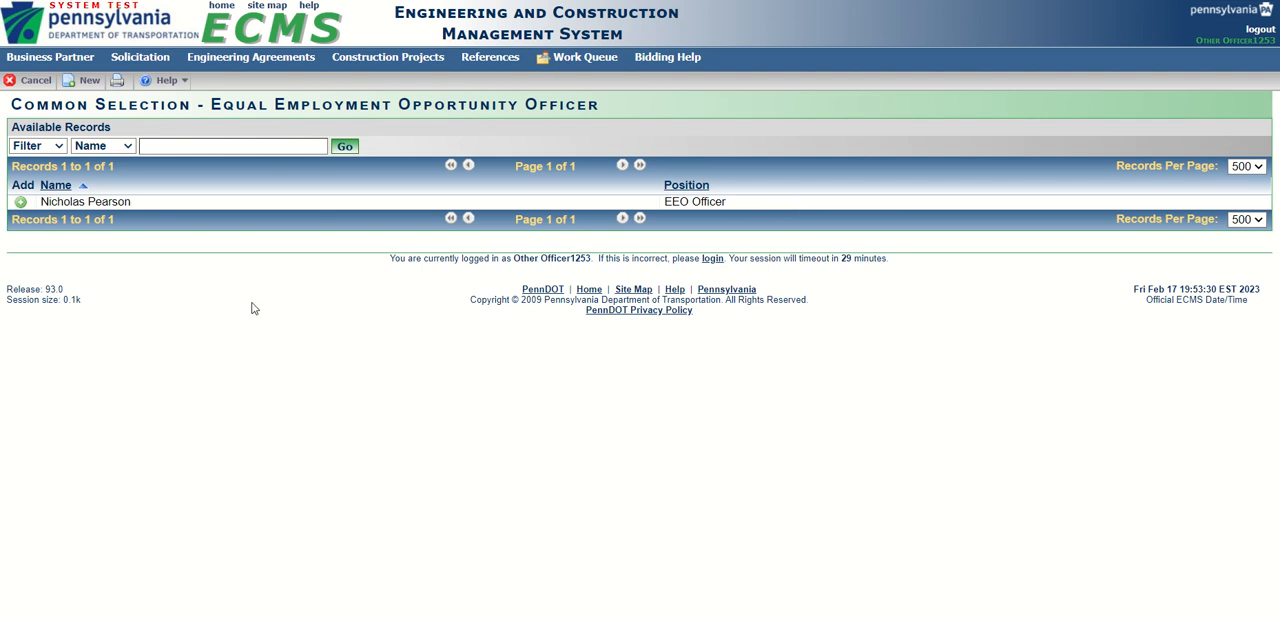
left_click(19, 203)
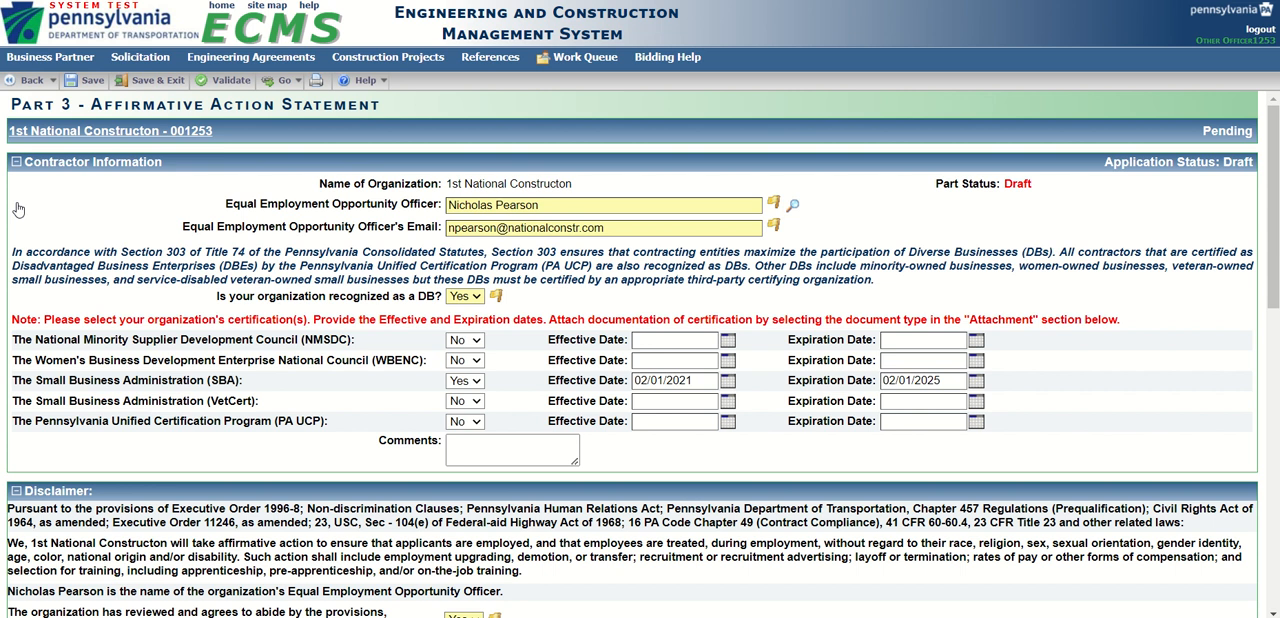
Open a new employee record from the Equal Employment Opportunity Officer selection and set its employee title to EEO Officer.
left_click(793, 207)
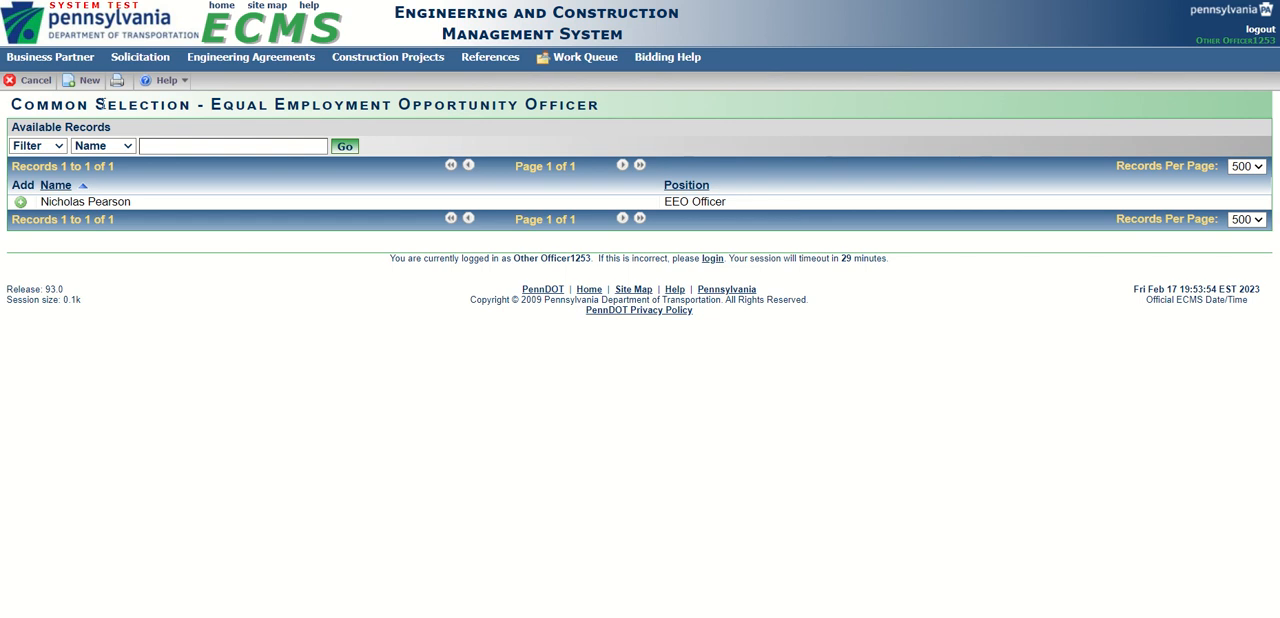
left_click(97, 88)
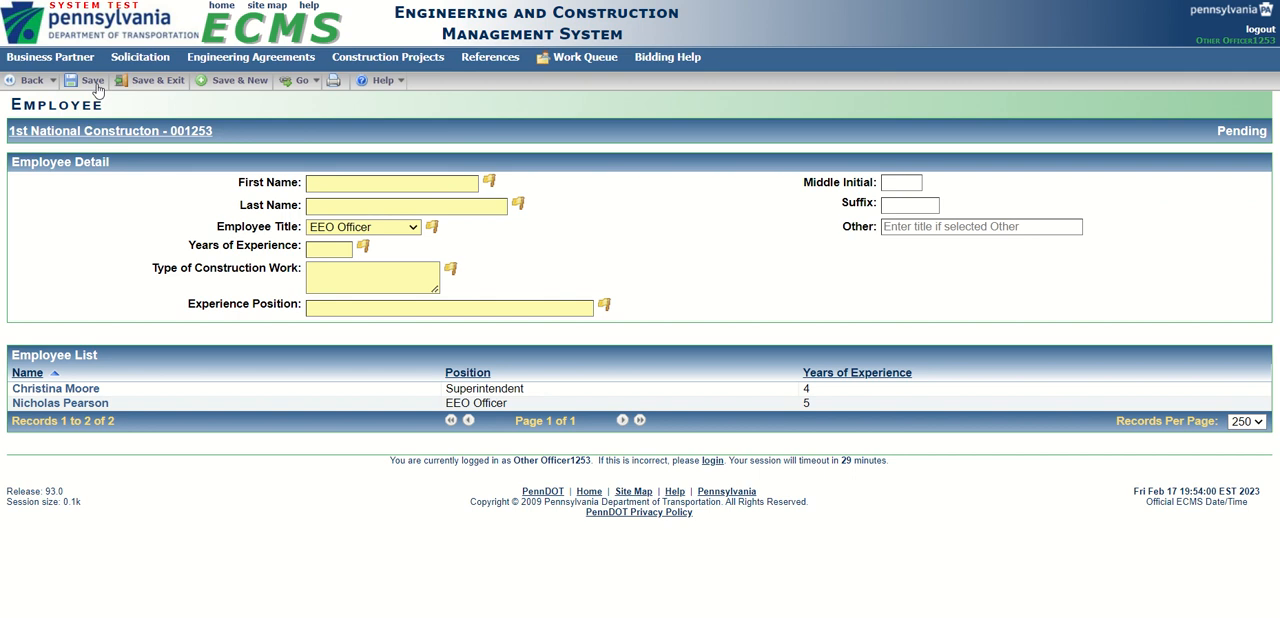
left_click(413, 229)
left_click(349, 291)
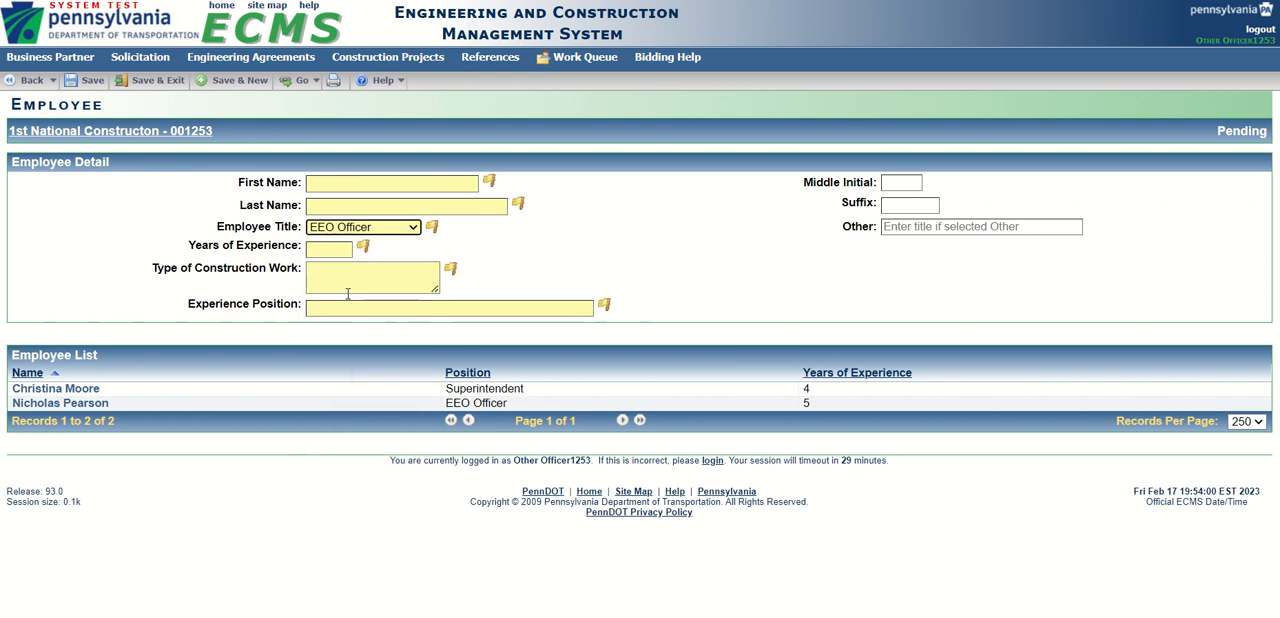
Open the existing EEO Officer's employee record, save it, and select that officer for the Affirmative Action Statement.
left_click(45, 405)
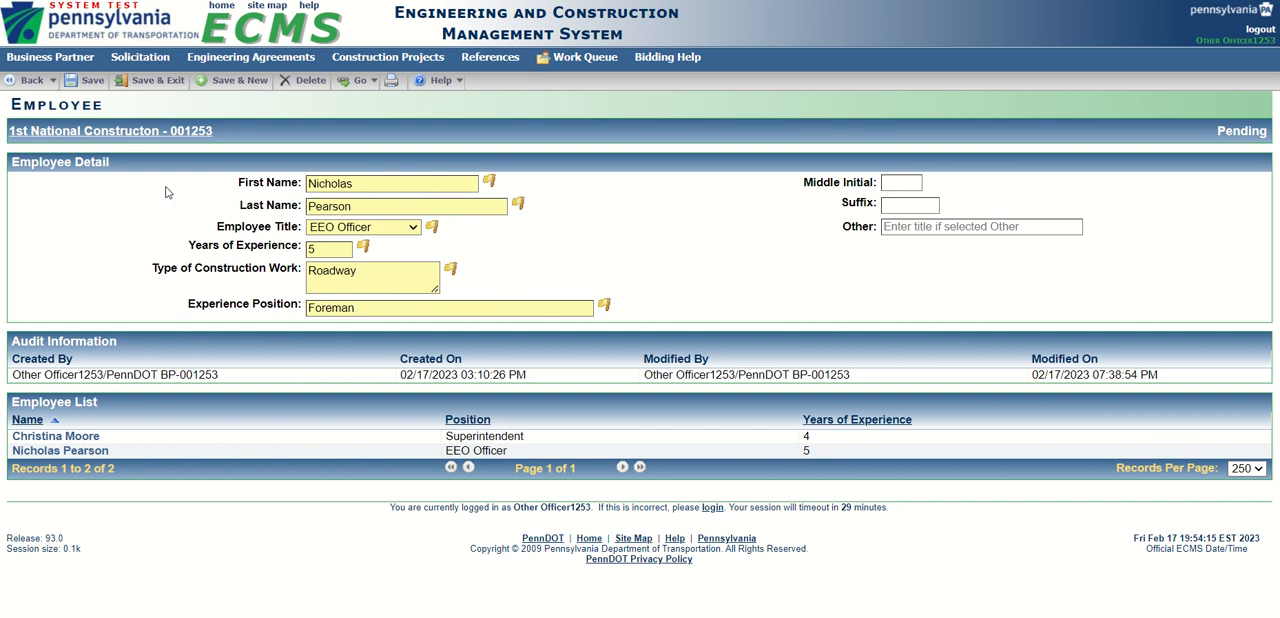
left_click(157, 90)
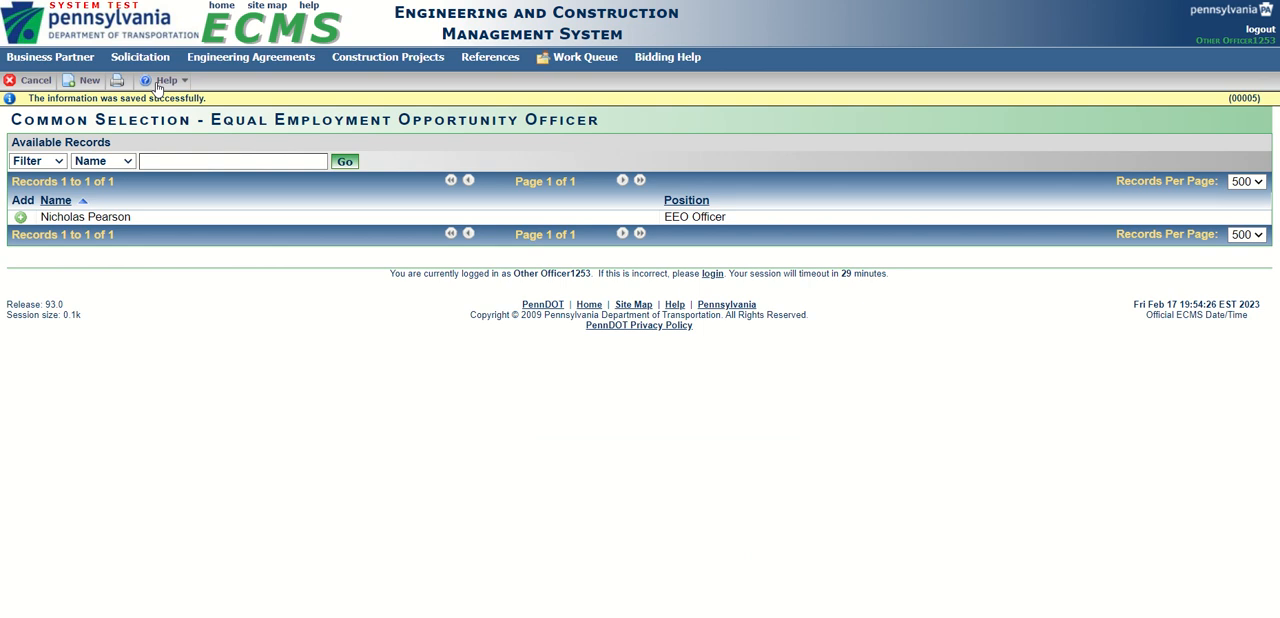
left_click(21, 218)
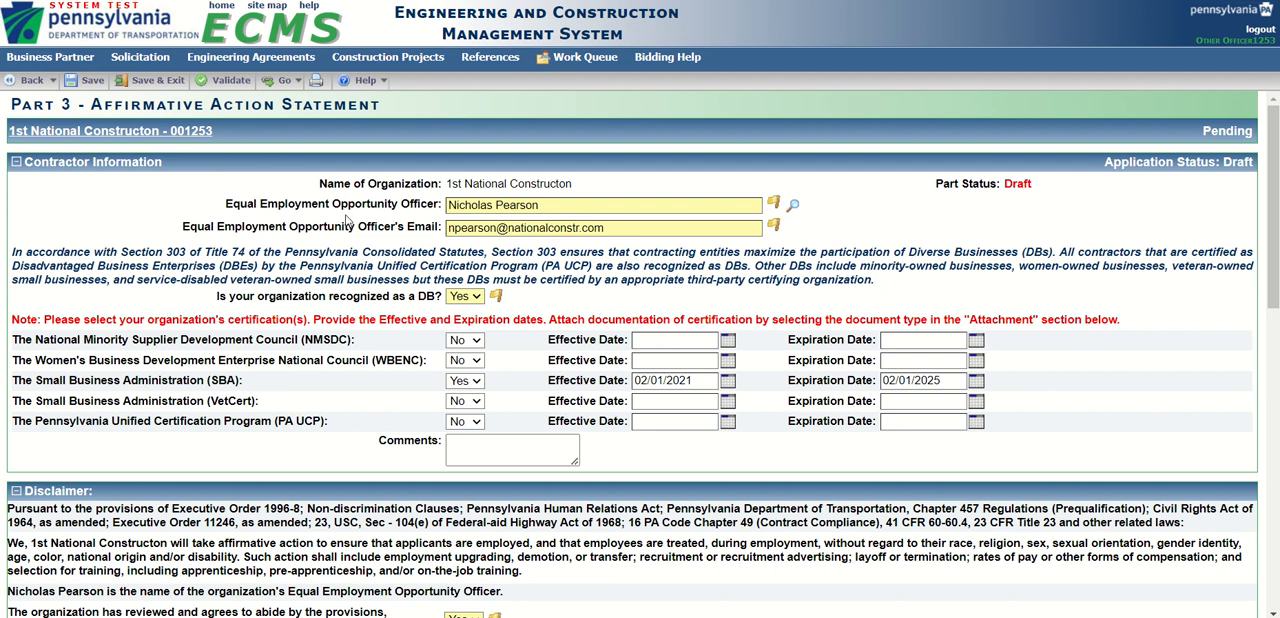
left_click(554, 206)
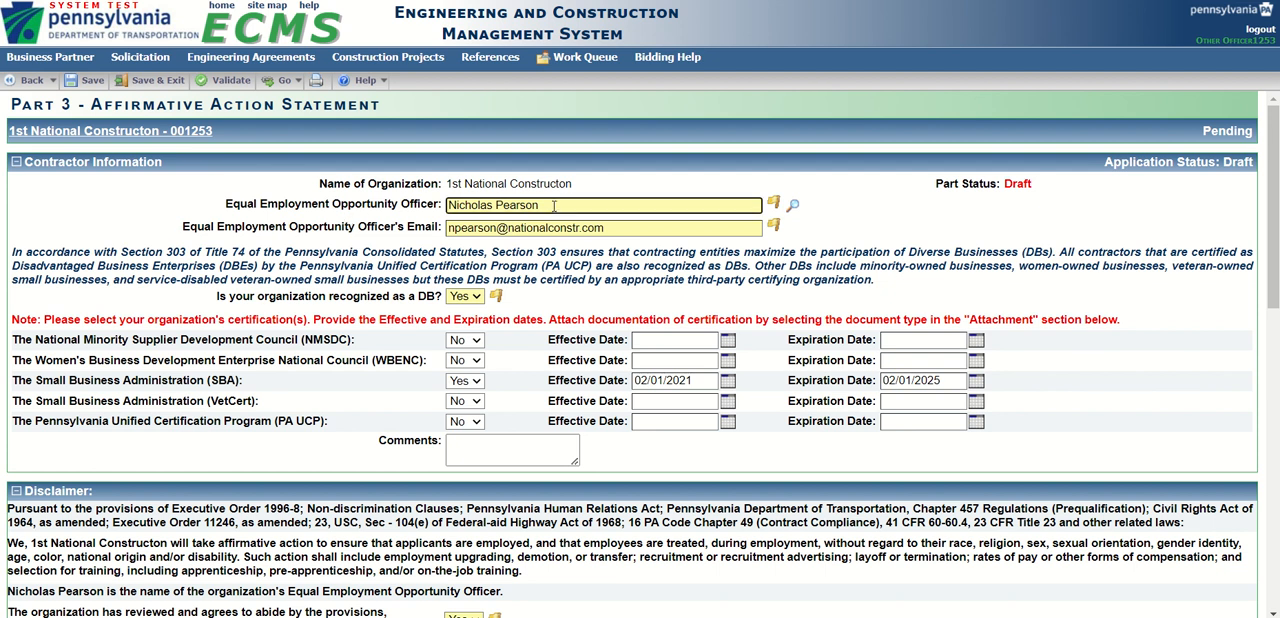
left_click(613, 228)
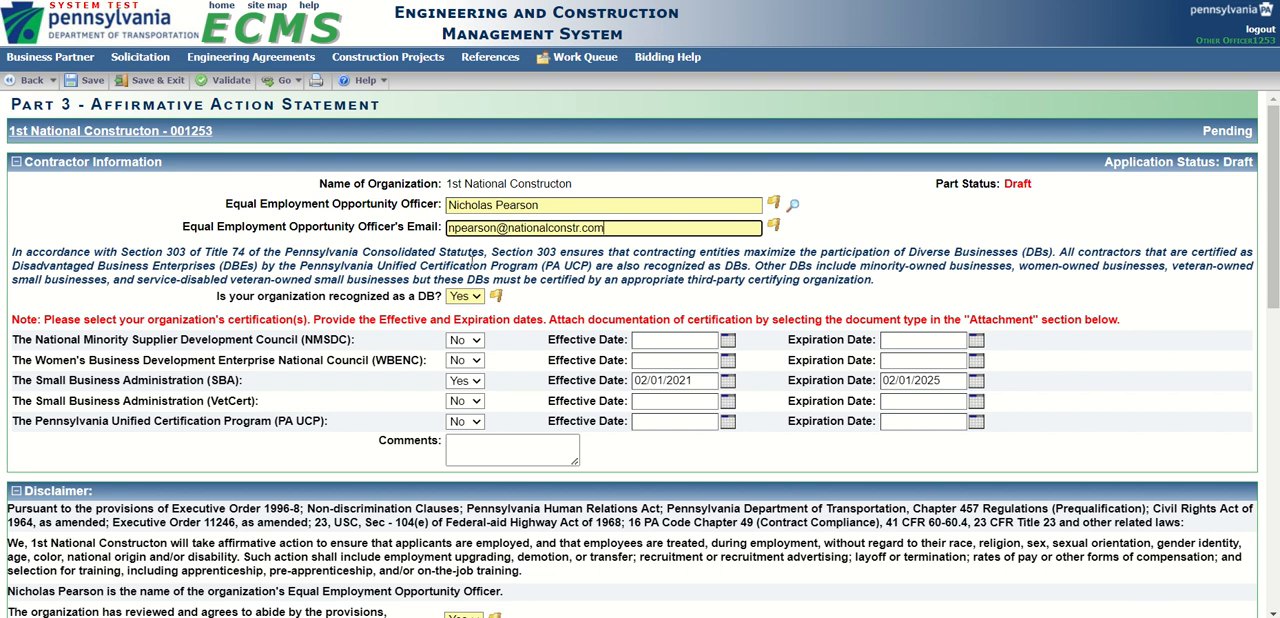
Answer Yes to whether the organization is recognized as a DB.
scroll(172, 197, "down", 1)
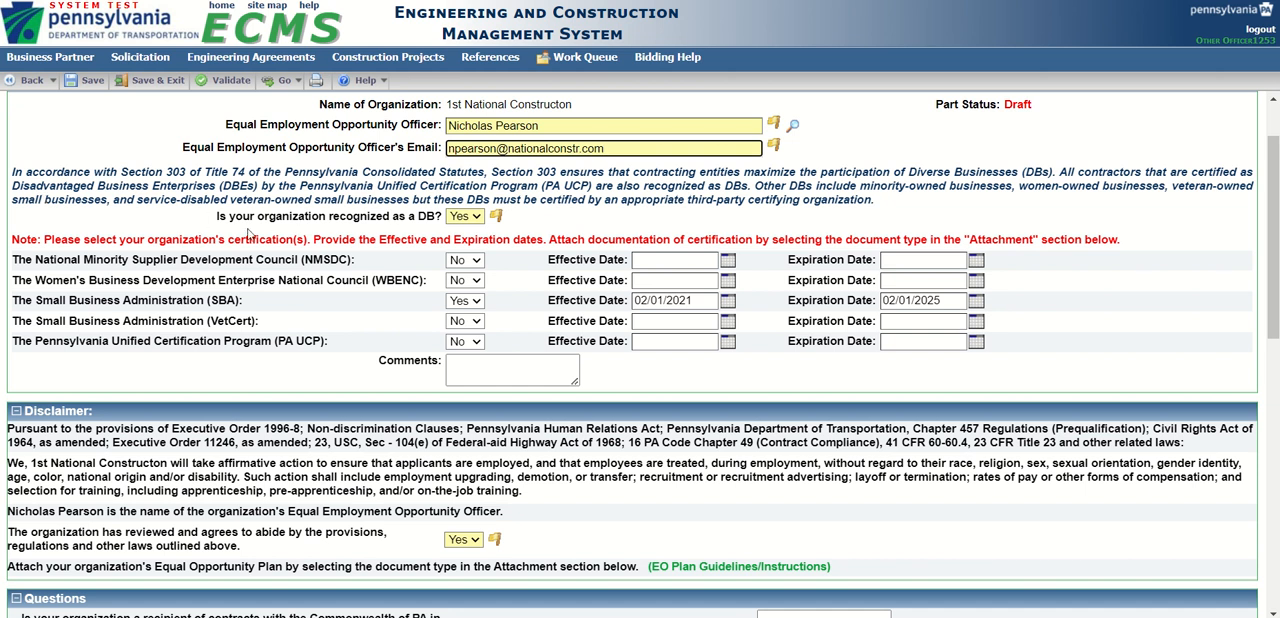
left_click_drag(218, 216, 444, 222)
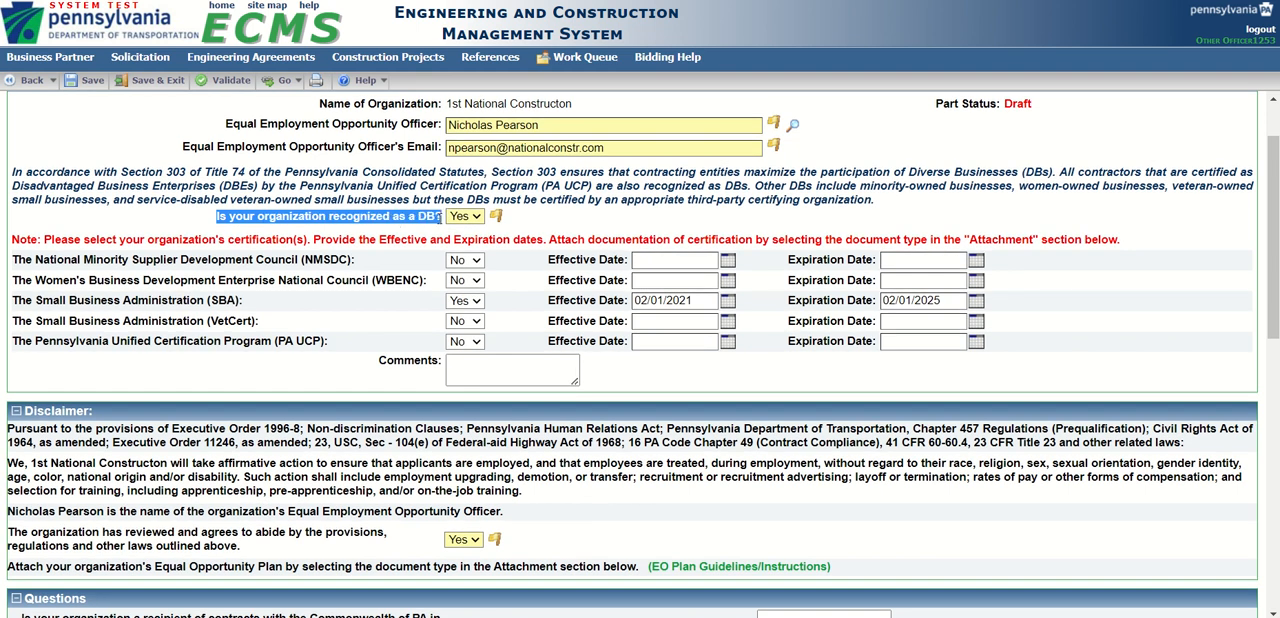
left_click(476, 218)
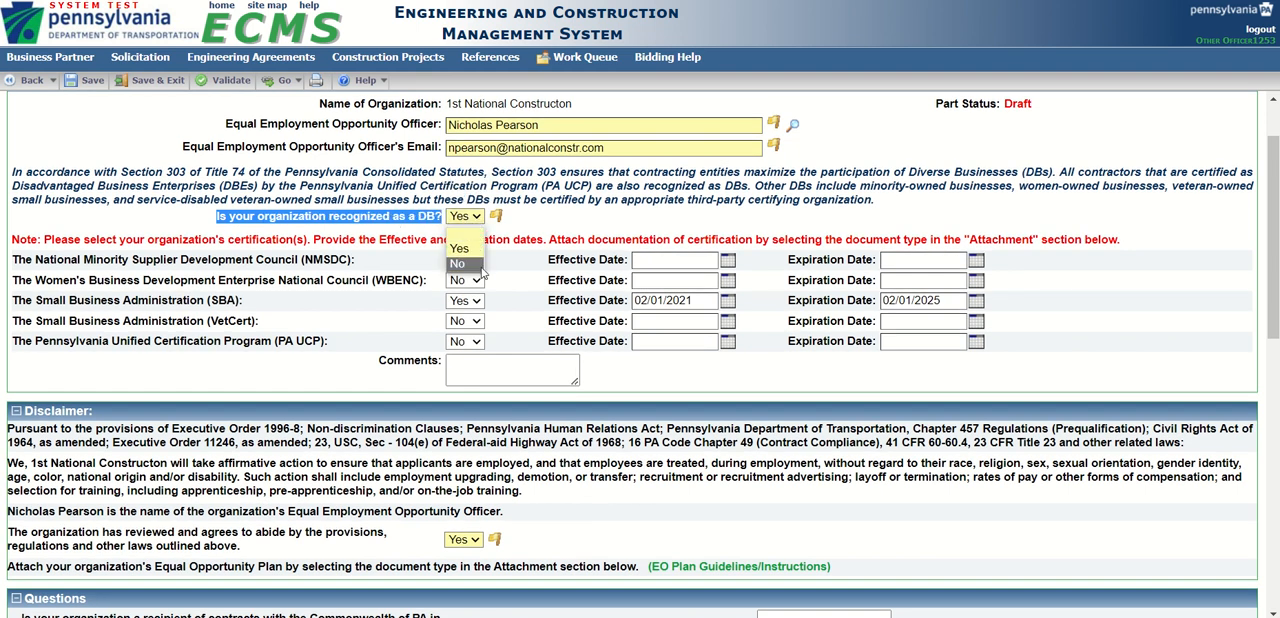
left_click(470, 253)
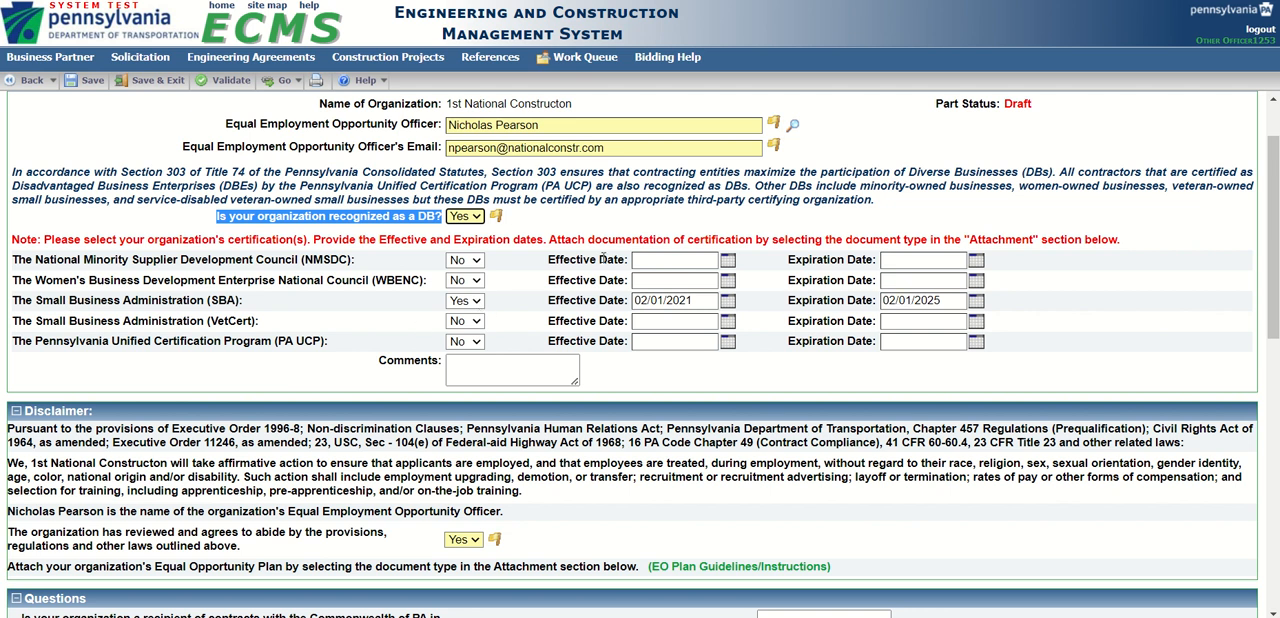
left_click(477, 222)
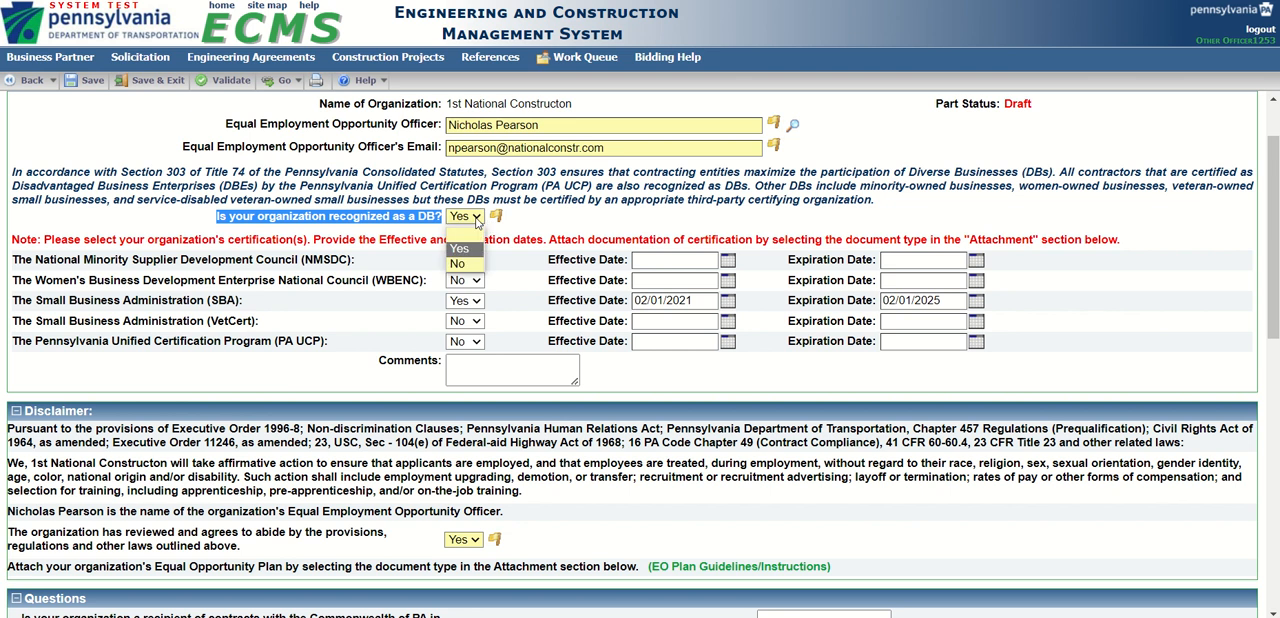
left_click(477, 222)
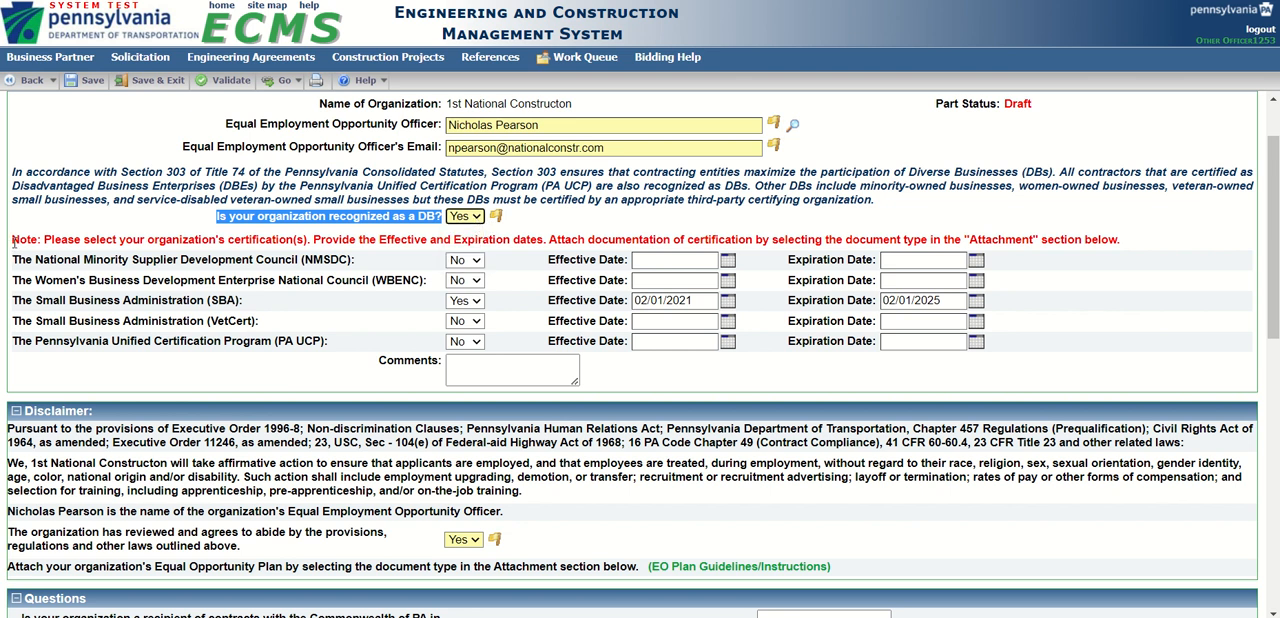
Review the organization's certification answers with their effective and expiration dates, and the Comments field.
left_click_drag(12, 245, 988, 353)
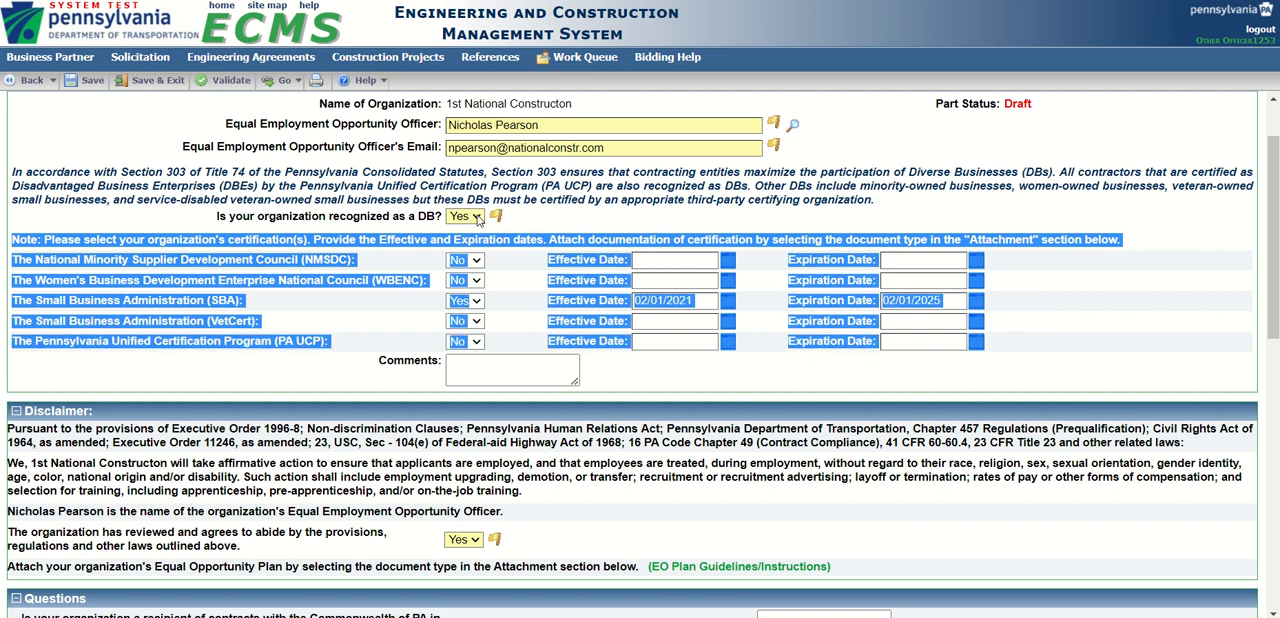
left_click(244, 372)
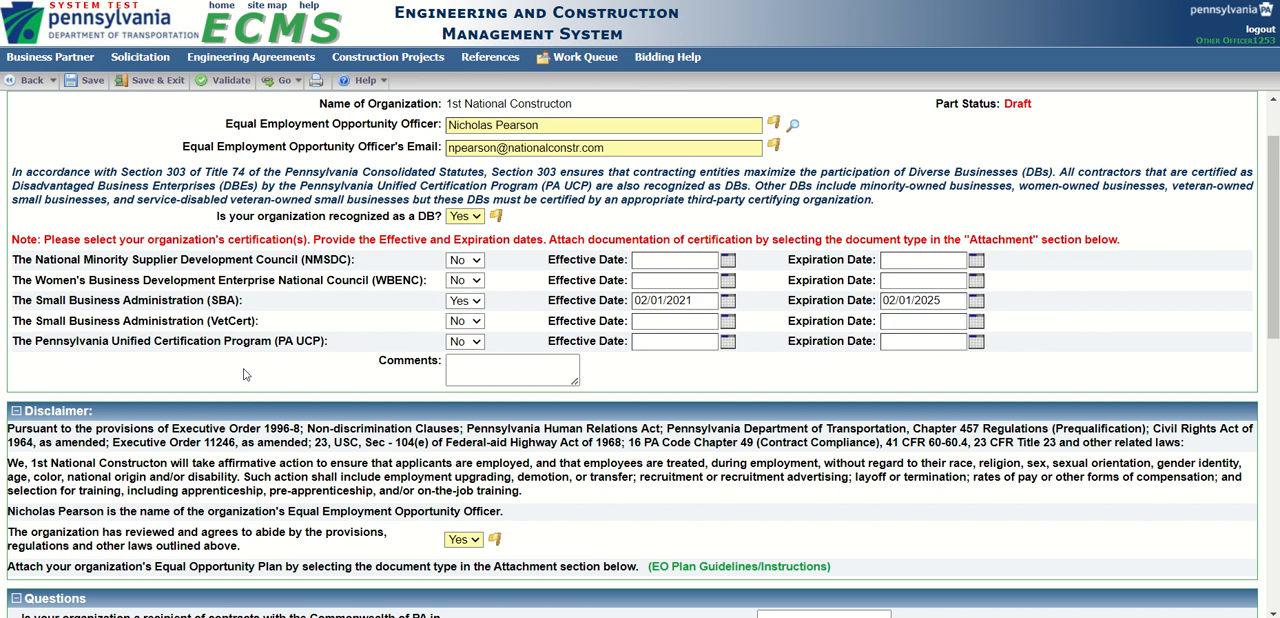
left_click(466, 365)
Review the disclaimer text and the answer choices for the organization's agreement to abide by its provisions.
scroll(466, 365, "down", 3)
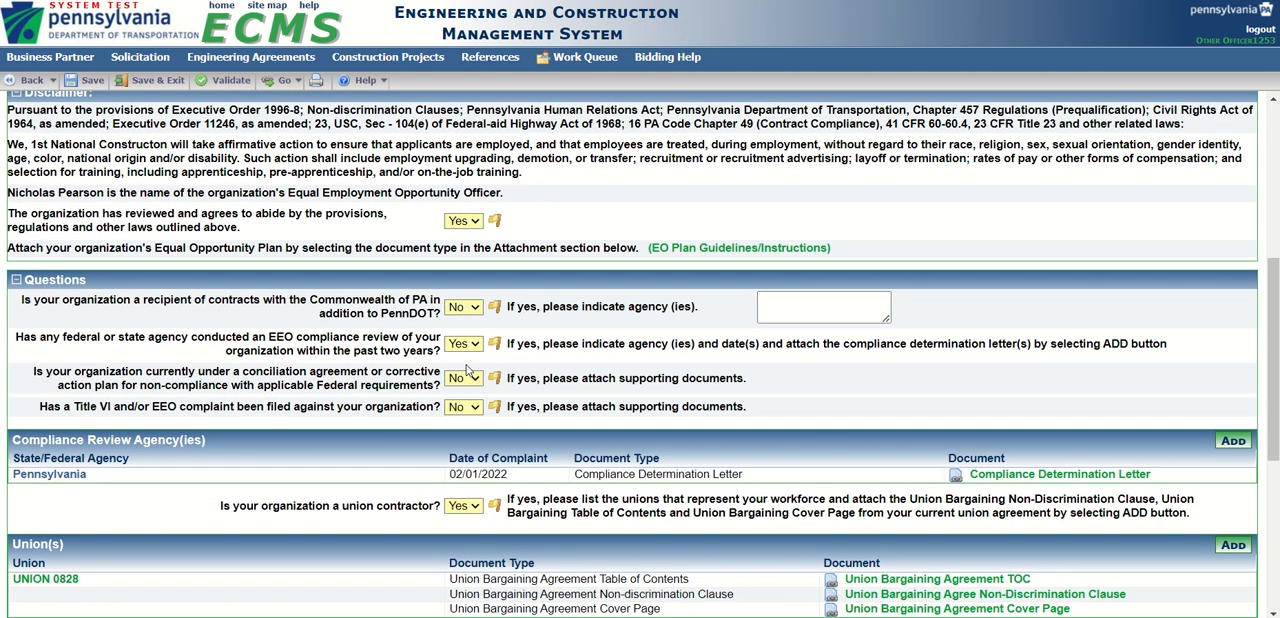
scroll(466, 372, "up", 1)
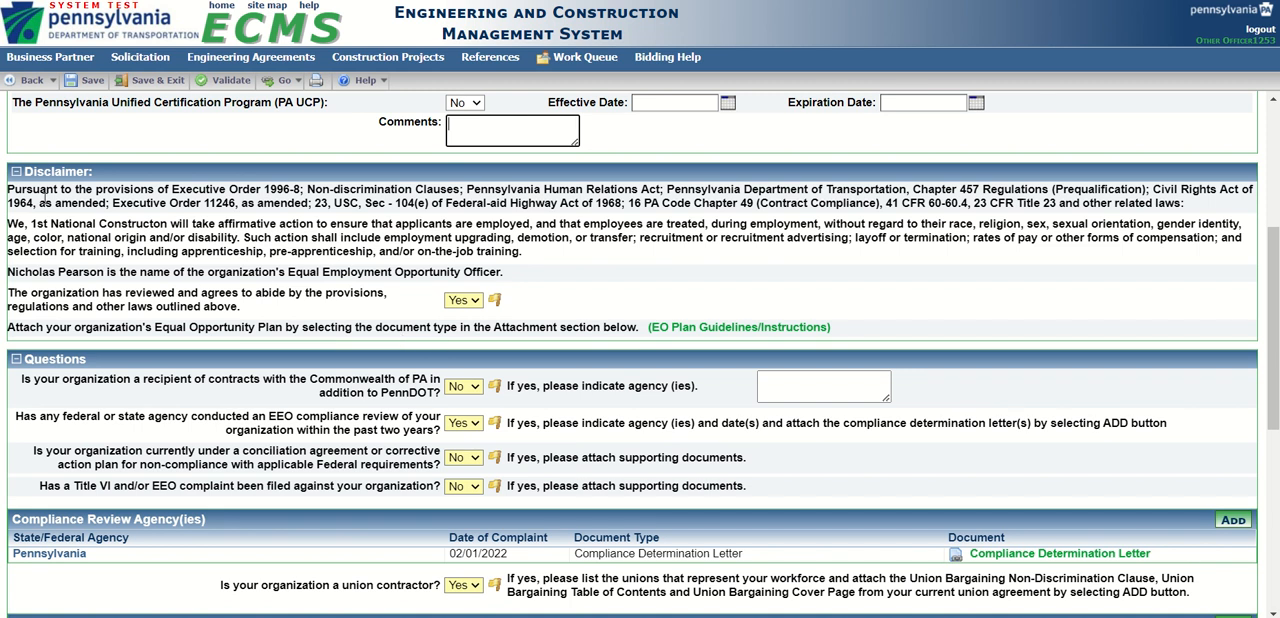
left_click(476, 302)
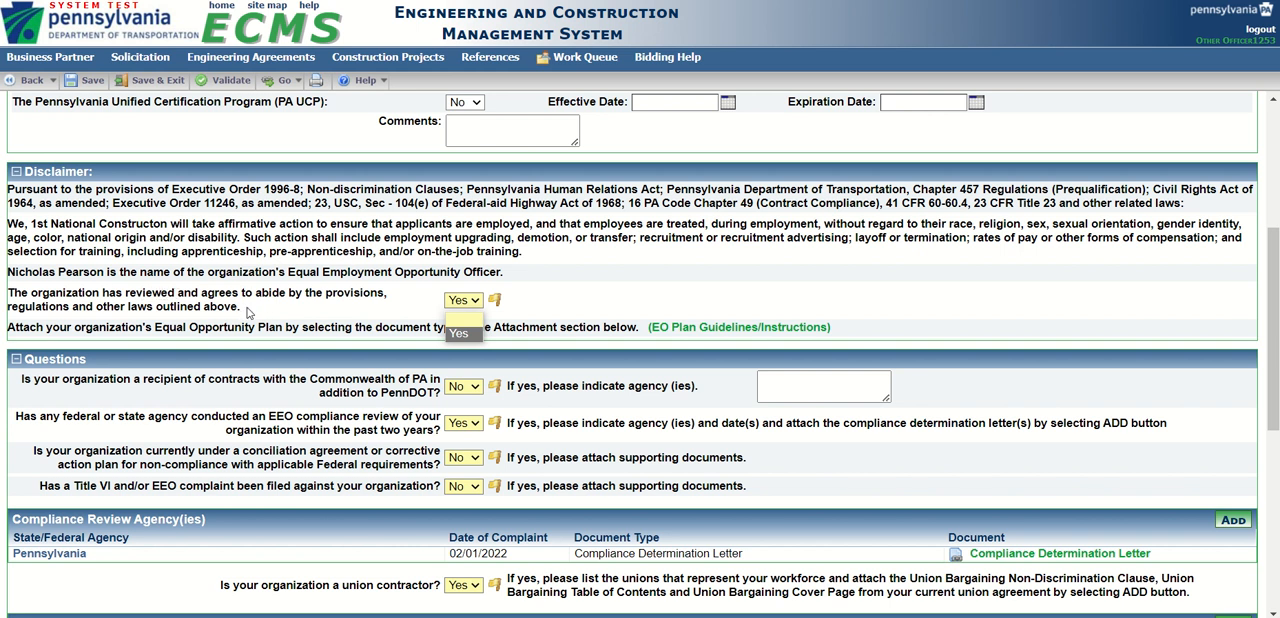
left_click_drag(249, 313, 47, 295)
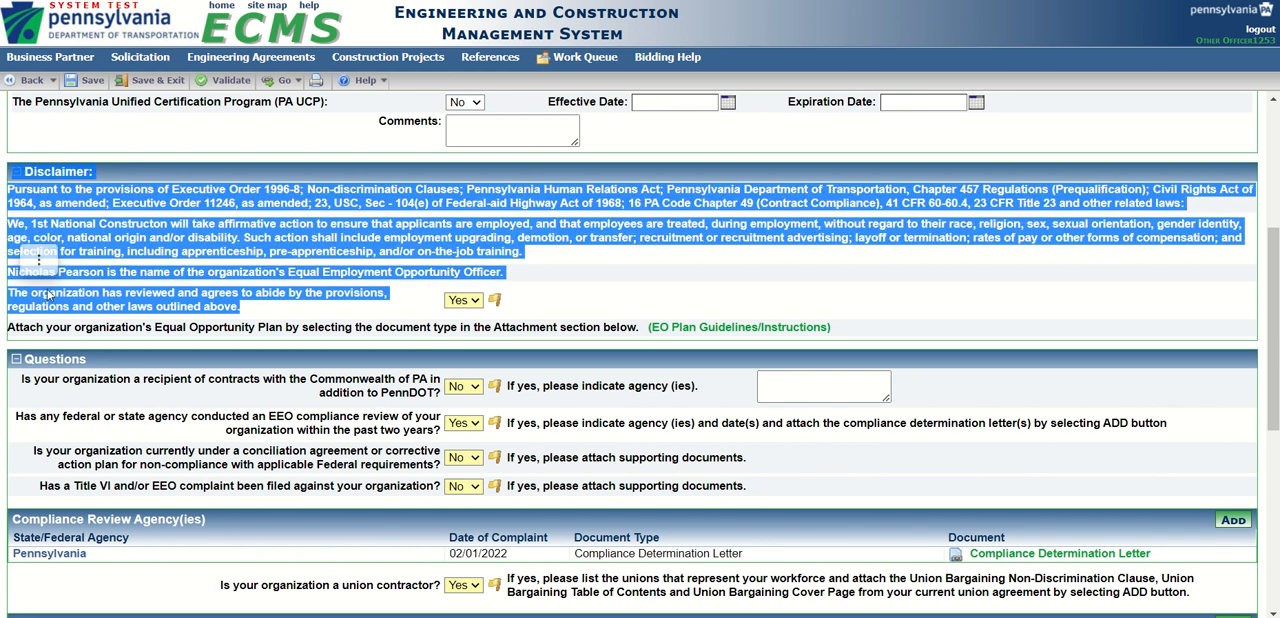
left_click(258, 313)
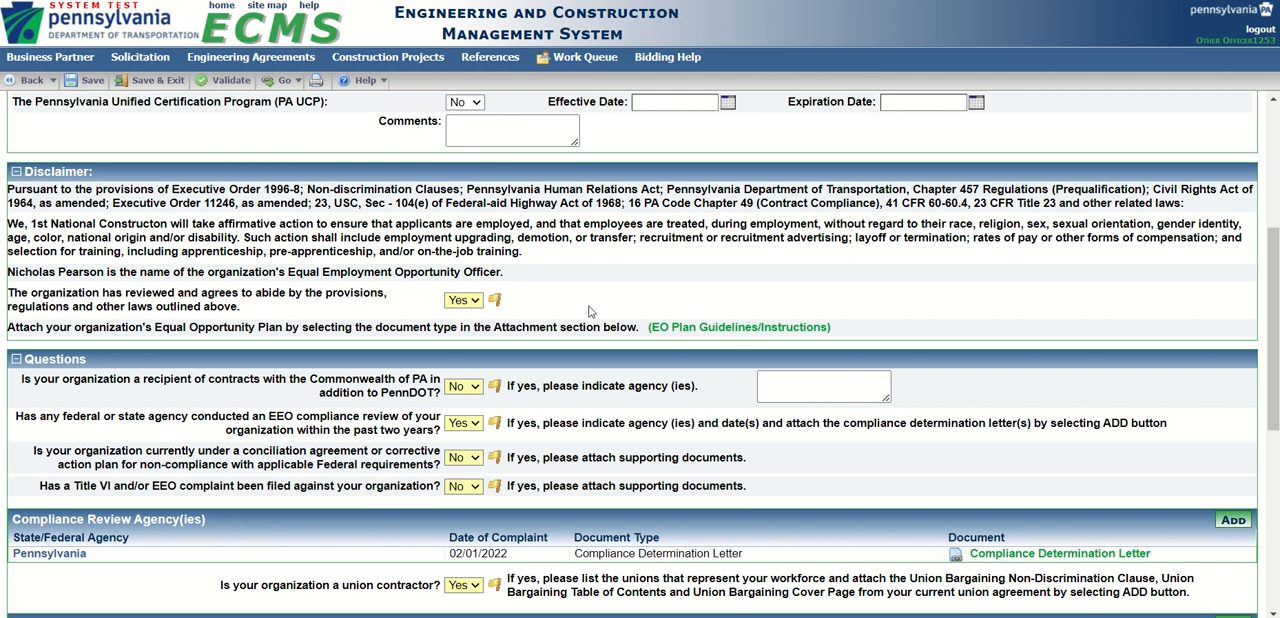
Open the EO Plan Guidelines/Instructions PDF, read the Equal Opportunity Plan requirements, and close it.
left_click(694, 335)
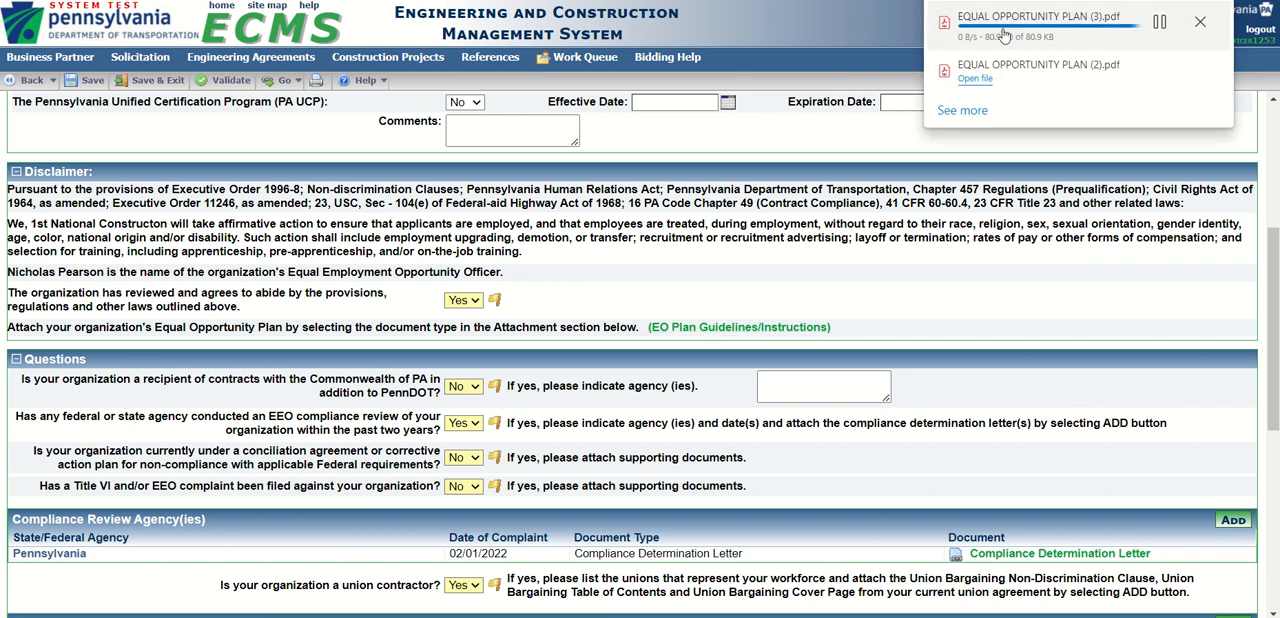
left_click(977, 30)
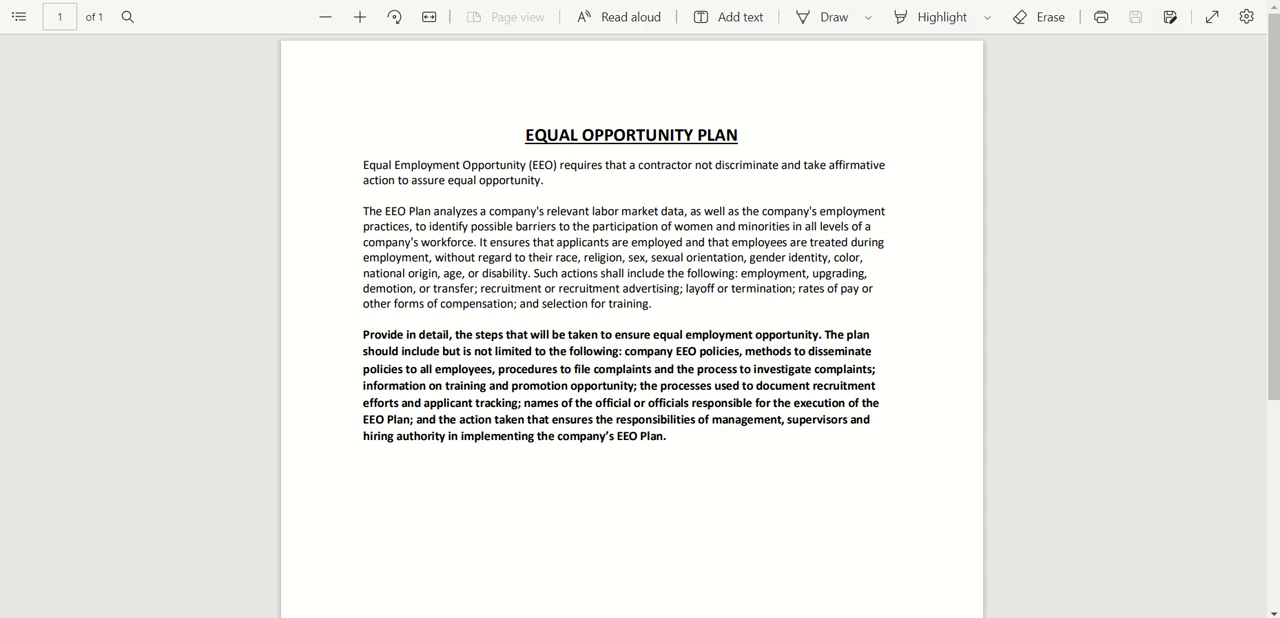
key("ctrl+w")
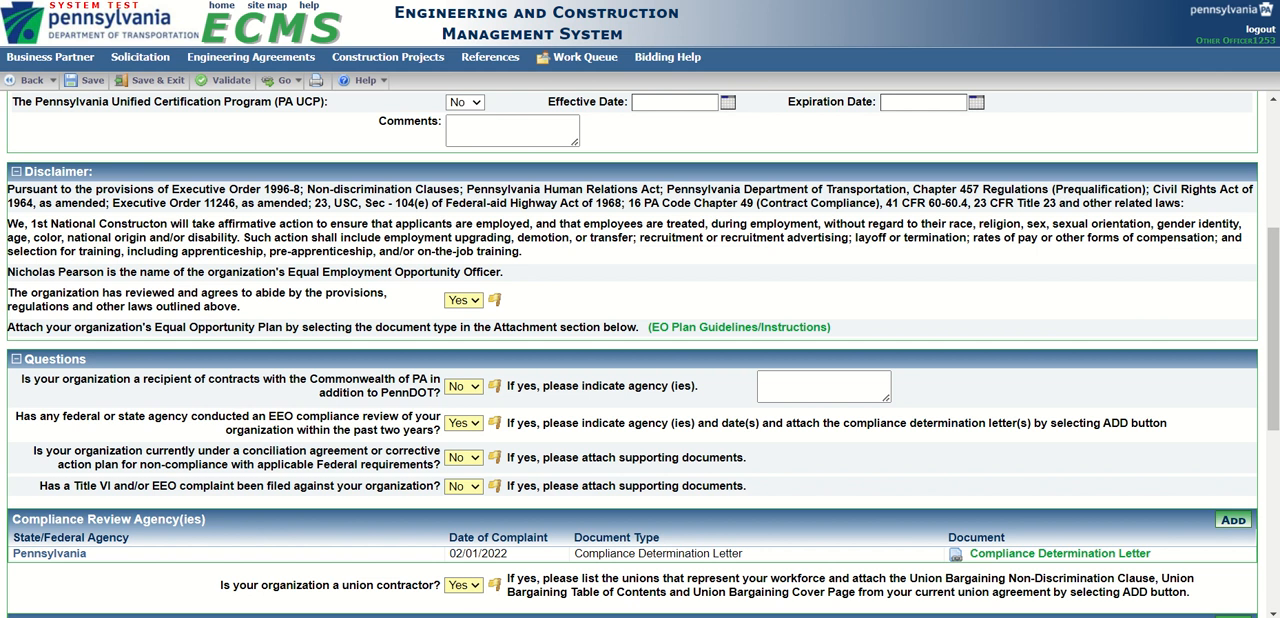
Check the answer choices for Commonwealth of PA contracts in addition to PennDOT, leaving the answer as No.
scroll(274, 223, "down", 3)
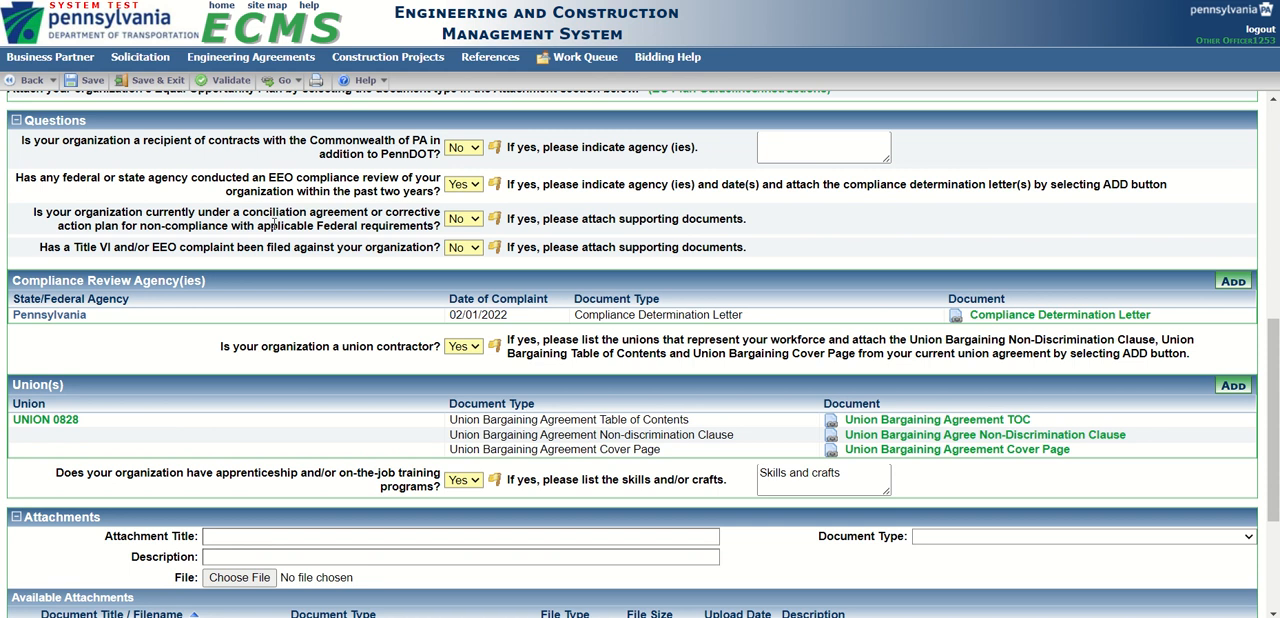
left_click(478, 147)
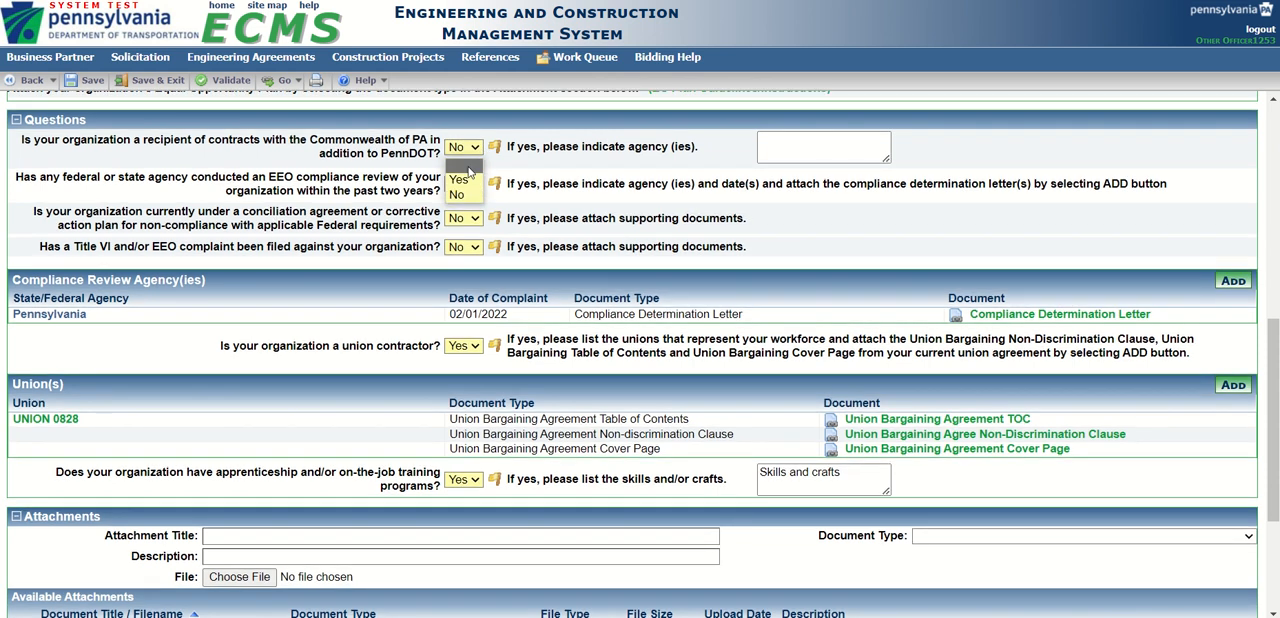
left_click(466, 179)
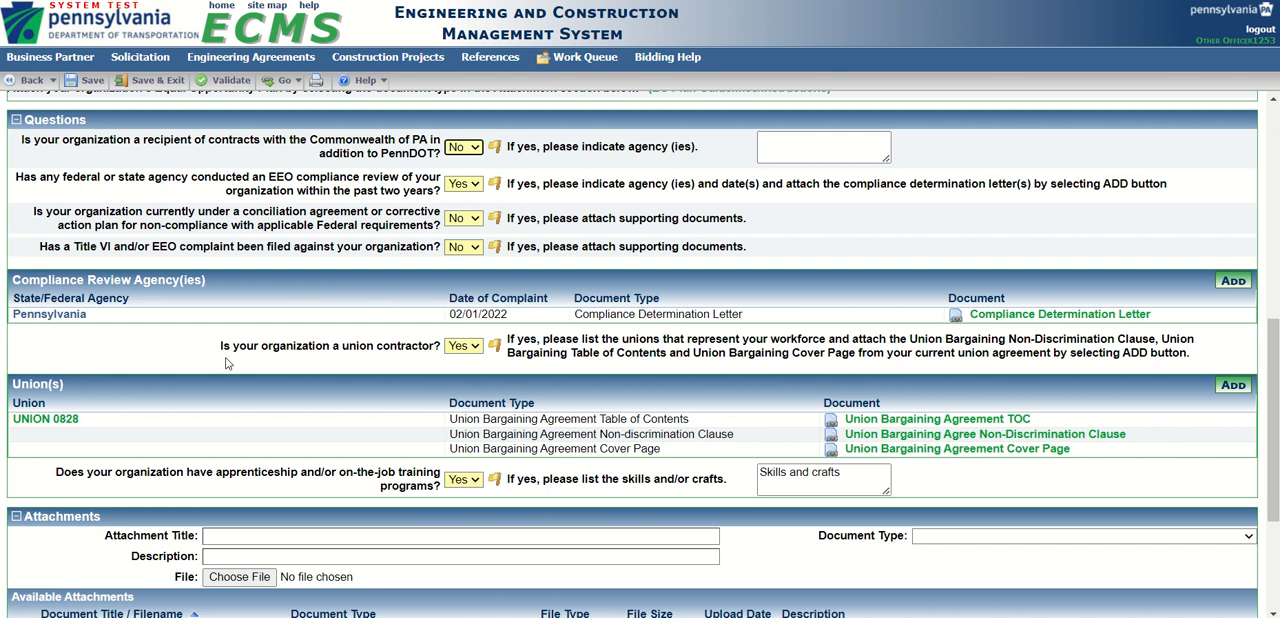
Answer Yes to the union contractor and apprenticeship or on-the-job training questions, and save the statement.
left_click(478, 347)
left_click(466, 370)
left_click(477, 482)
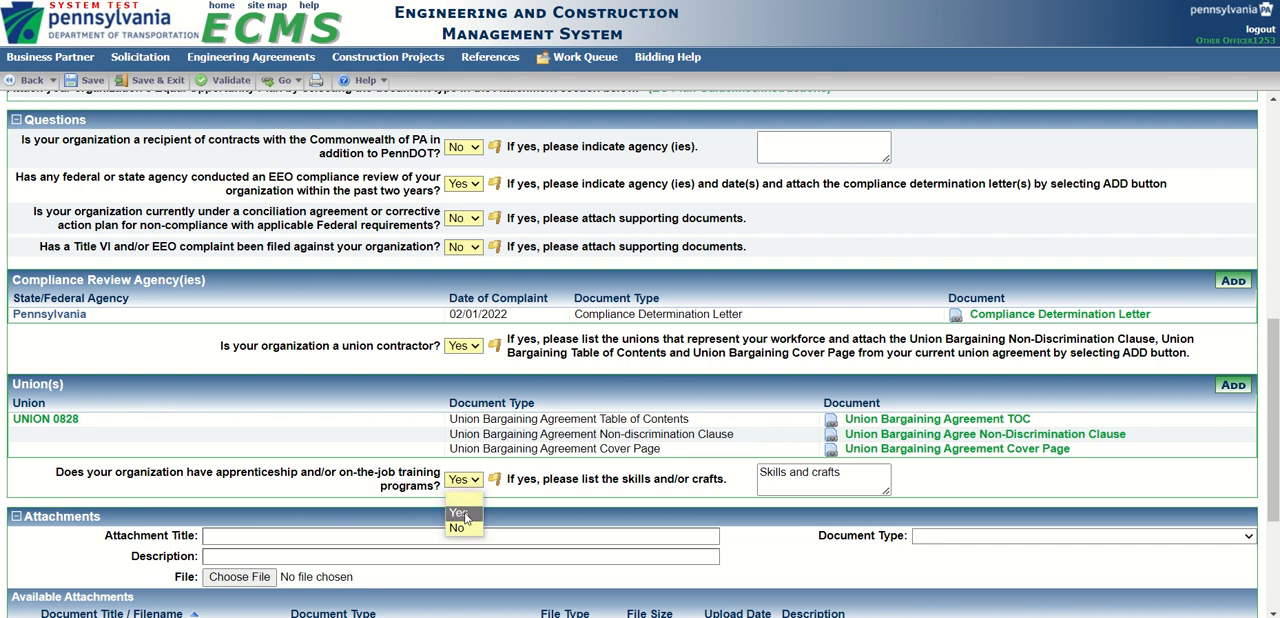
left_click(460, 513)
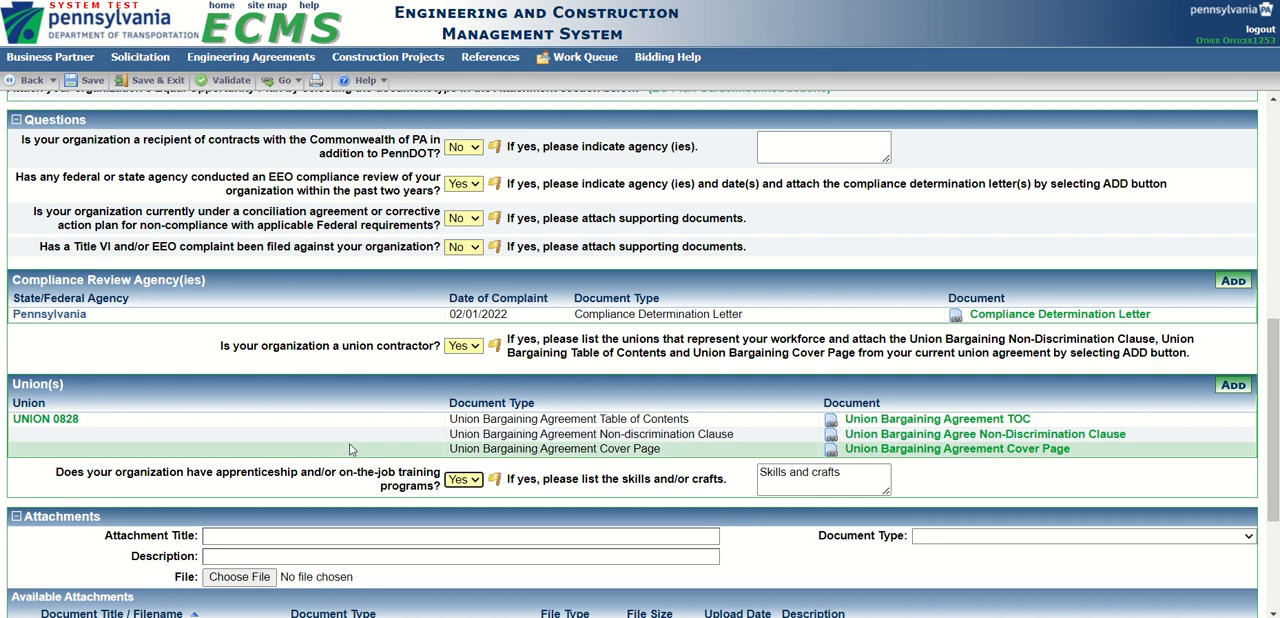
left_click(95, 83)
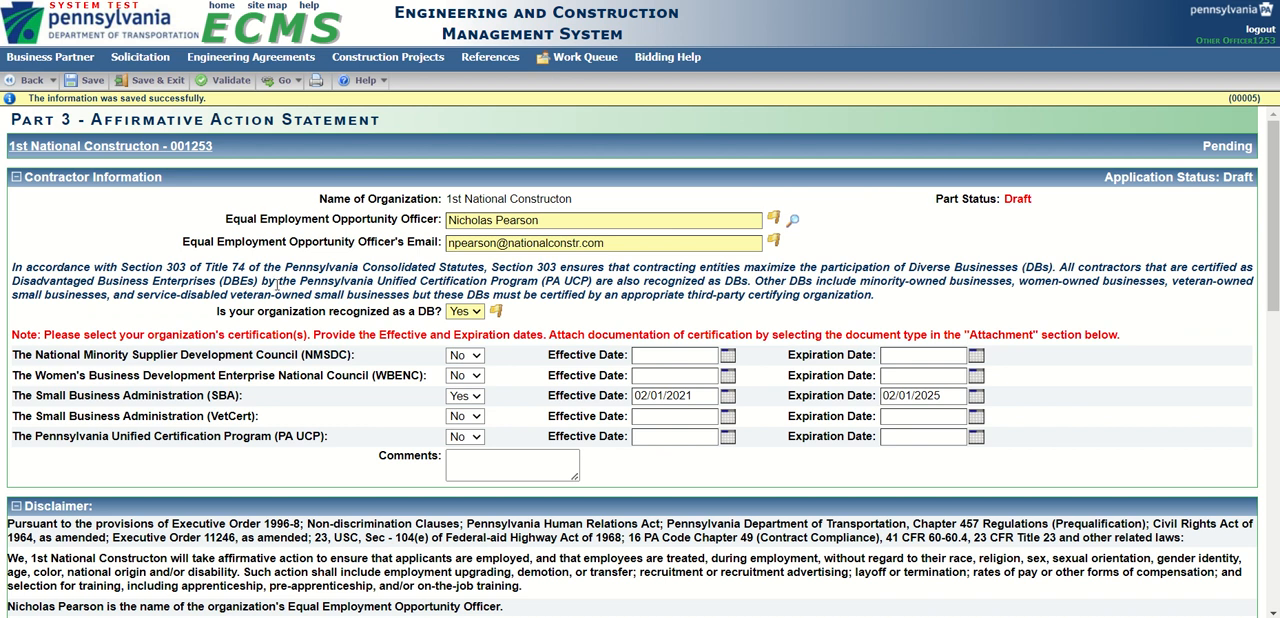
Open the existing Pennsylvania response to the EEO compliance review question from the Compliance Review Agency(ies) section.
scroll(321, 287, "down", 3)
scroll(322, 287, "down", 3)
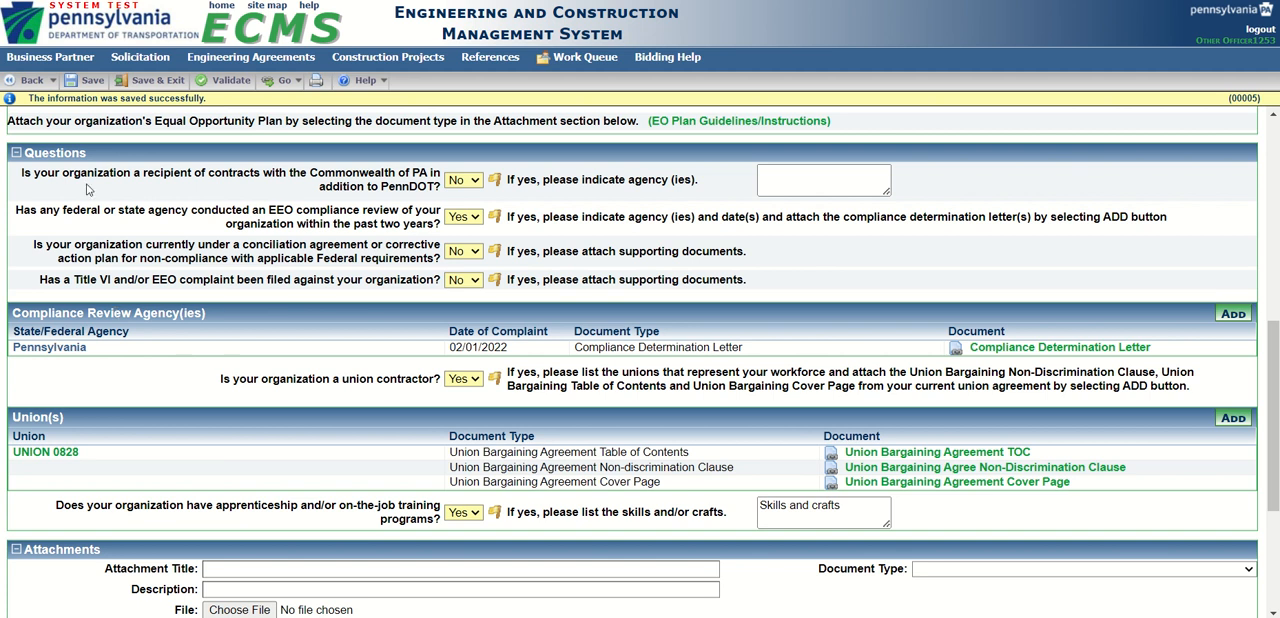
left_click_drag(22, 211, 437, 217)
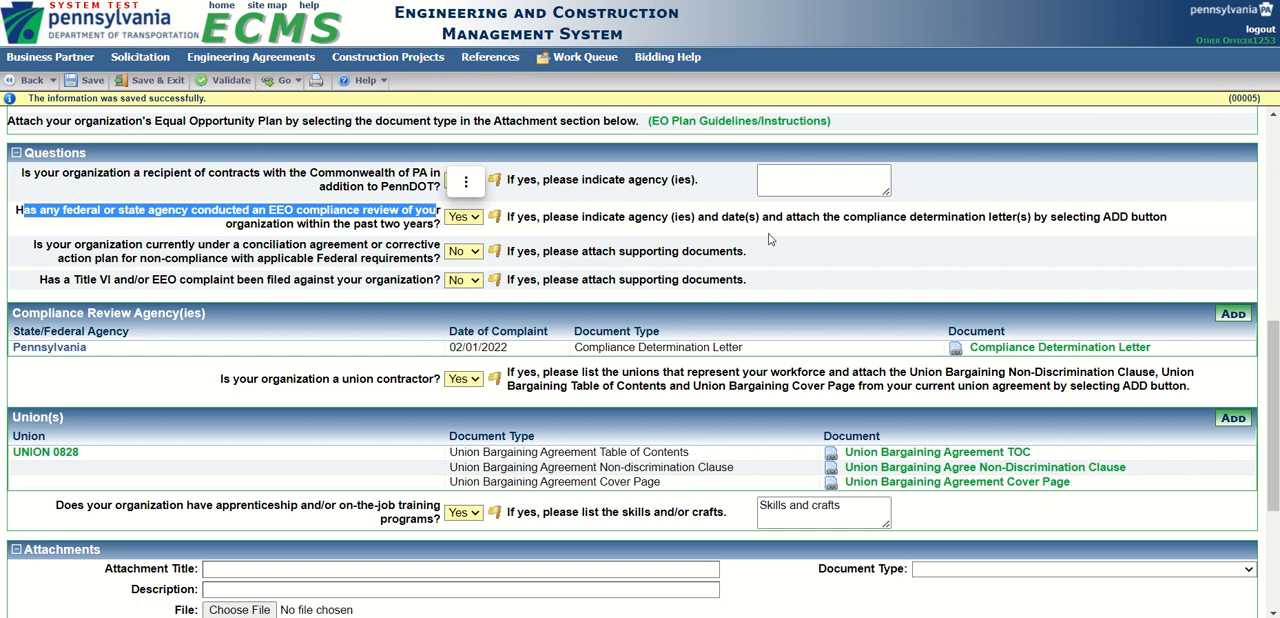
left_click(1231, 315)
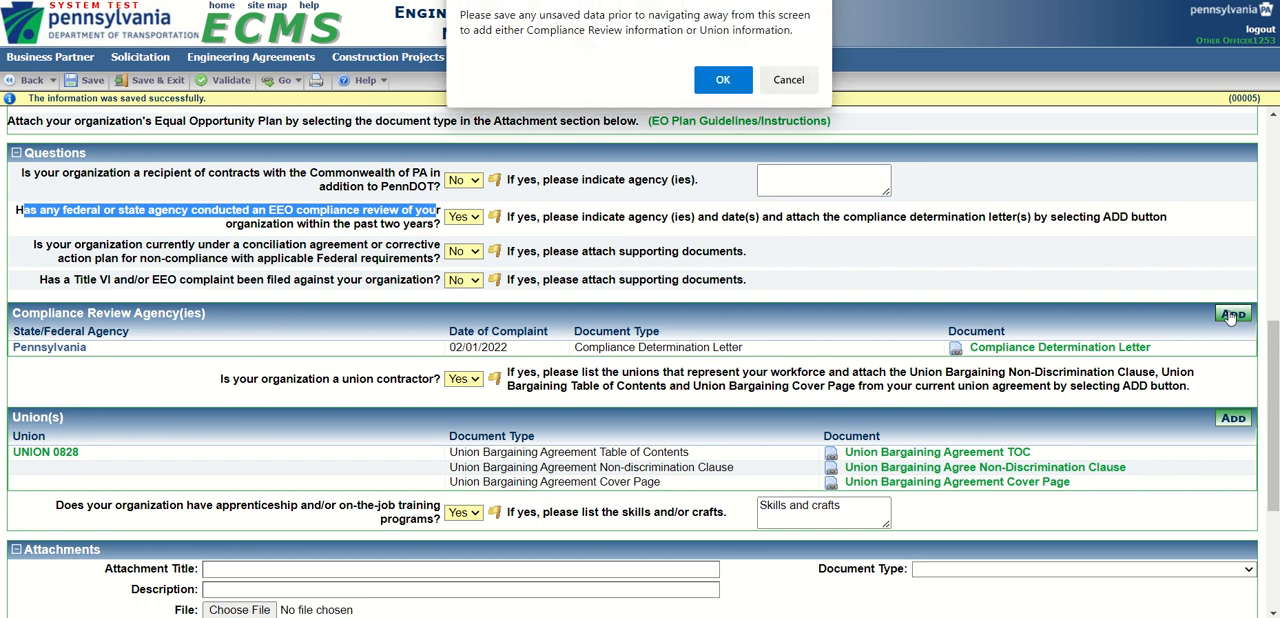
left_click(722, 80)
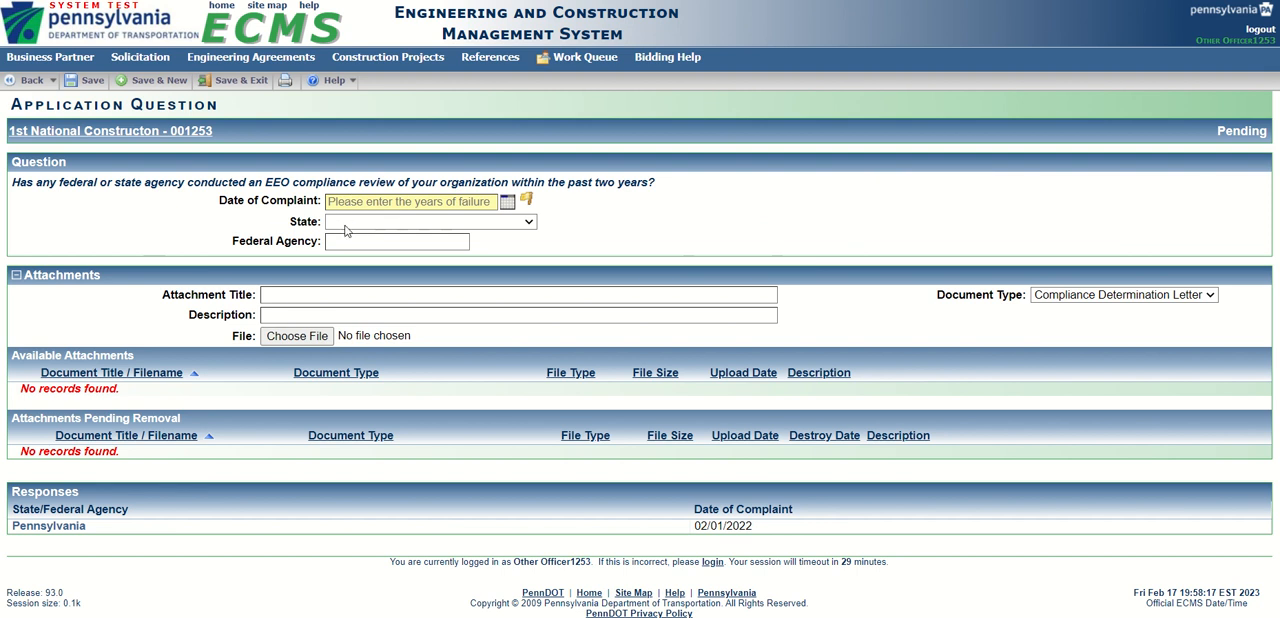
left_click(45, 530)
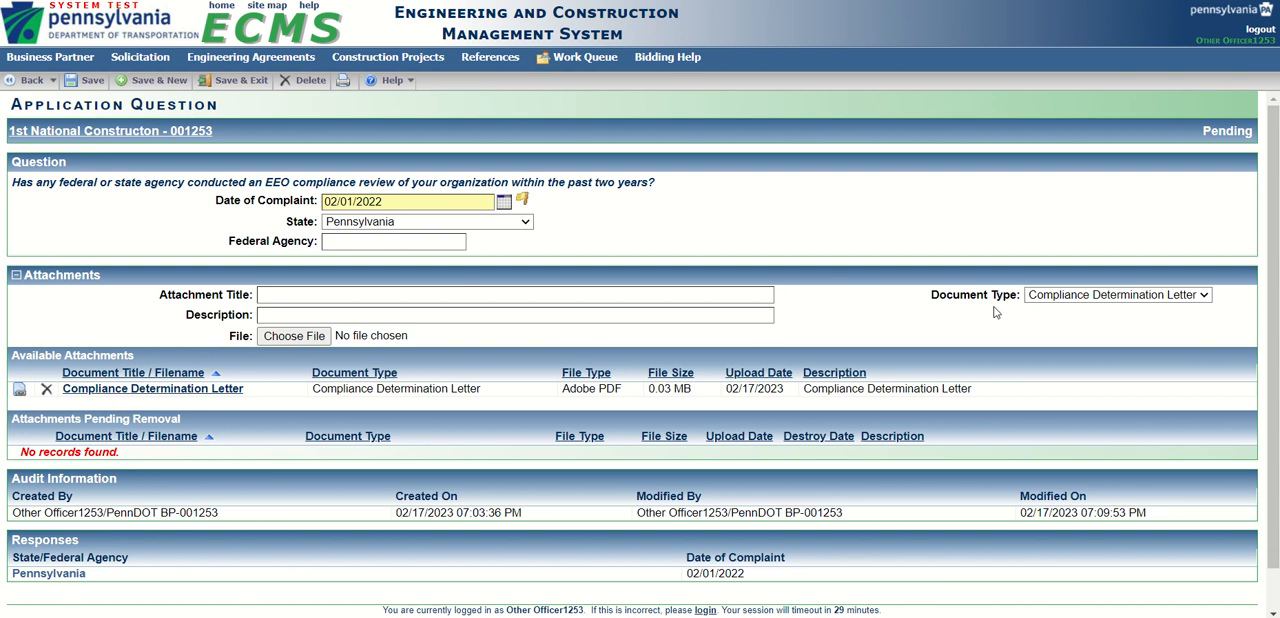
Fill in a new attachment with document type Compliance Determination Letter and CDL as both title and description.
left_click(1205, 296)
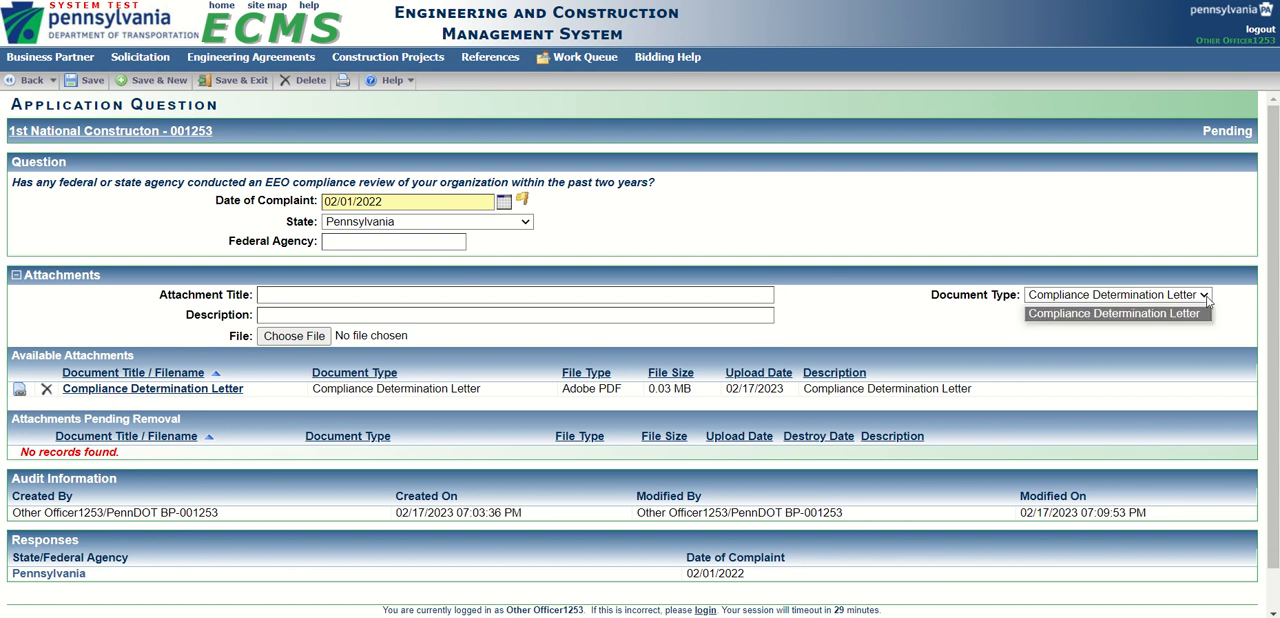
left_click(1104, 314)
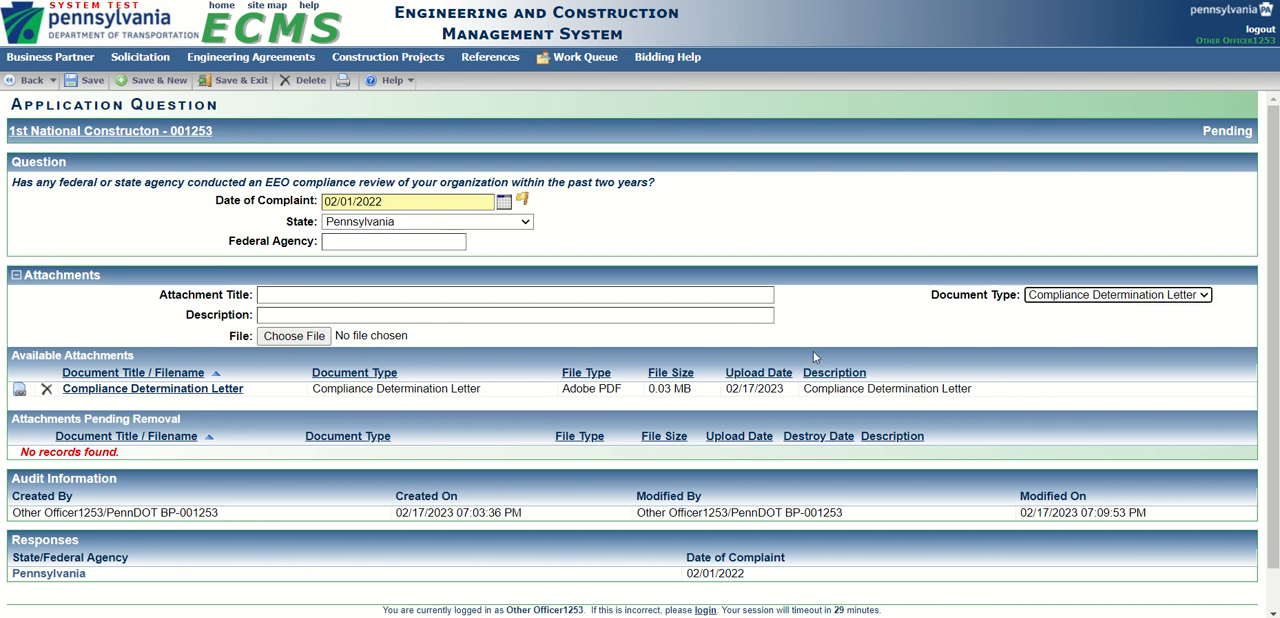
left_click(275, 296)
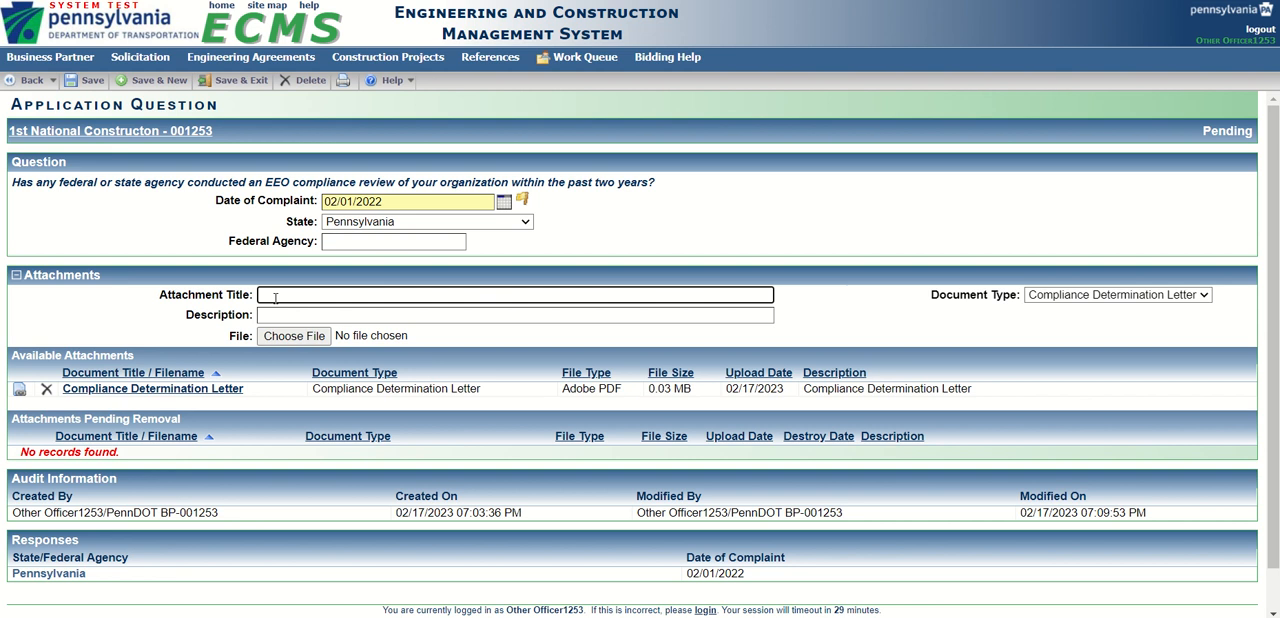
type("CDL")
left_click(276, 314)
type("CDL")
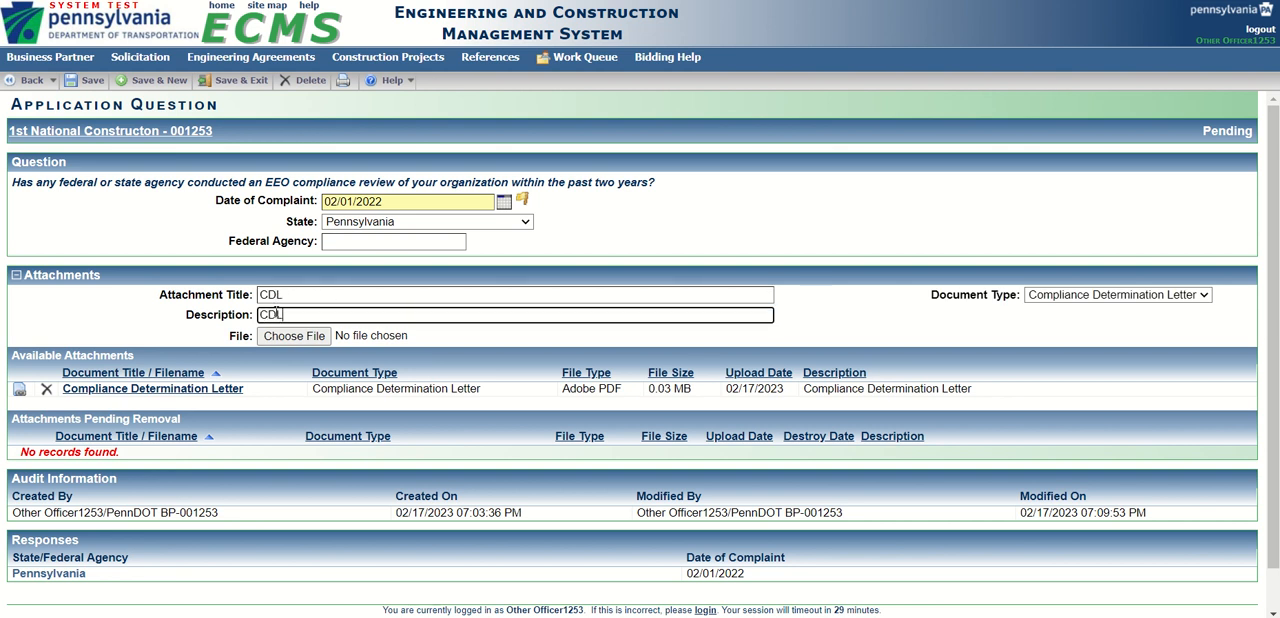
Choose the file _Compliance Determination Letter for the CDL attachment and leave the response without saving.
left_click(292, 336)
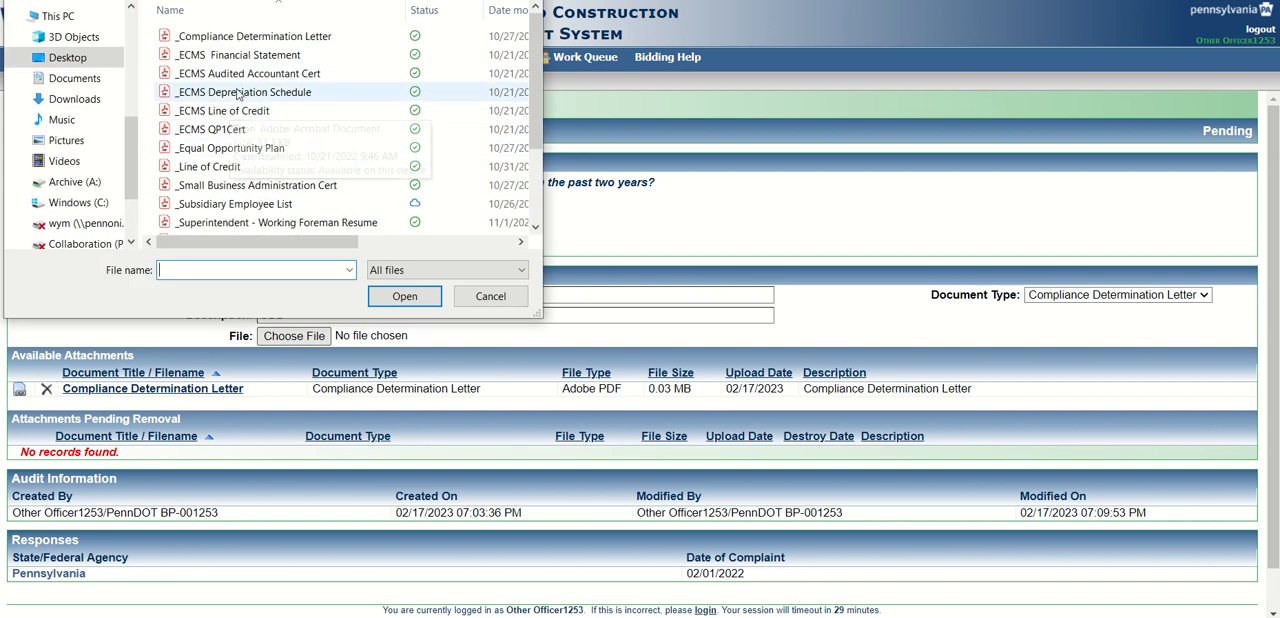
left_click(241, 38)
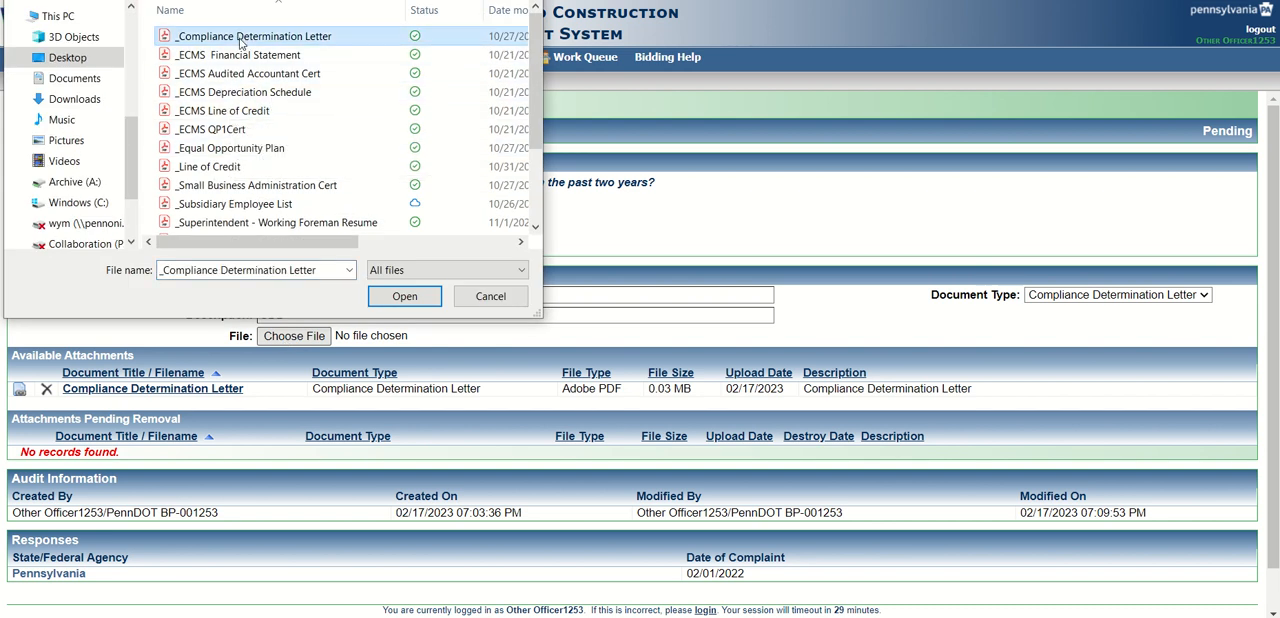
left_click(404, 296)
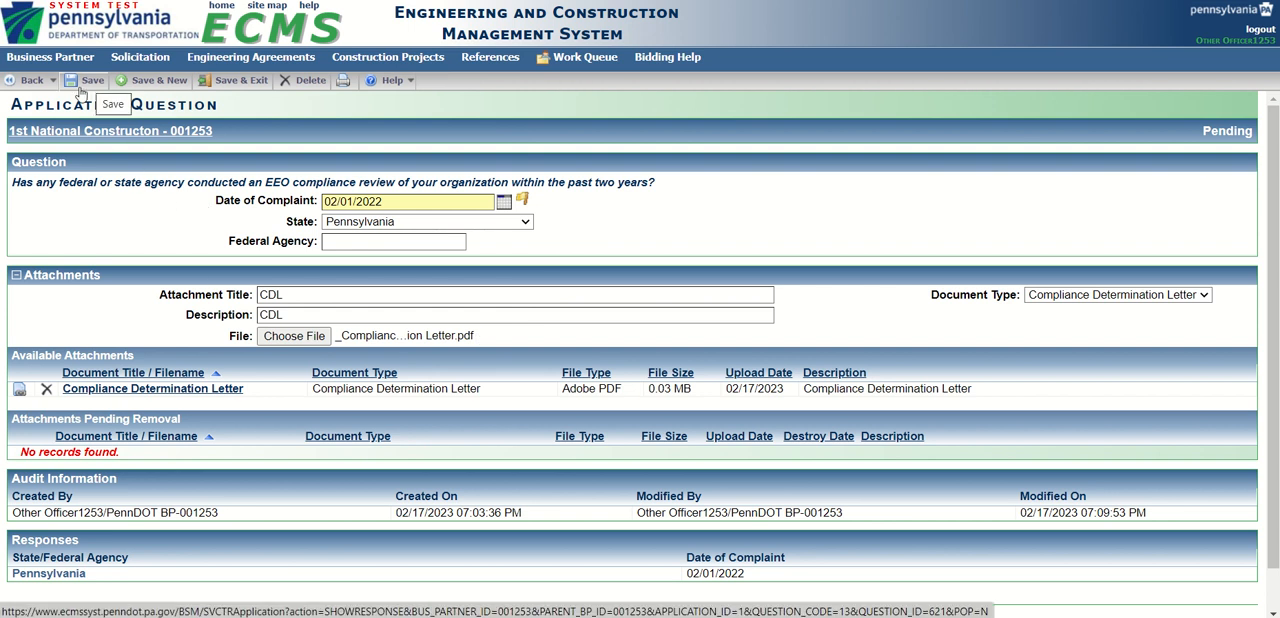
left_click(24, 84)
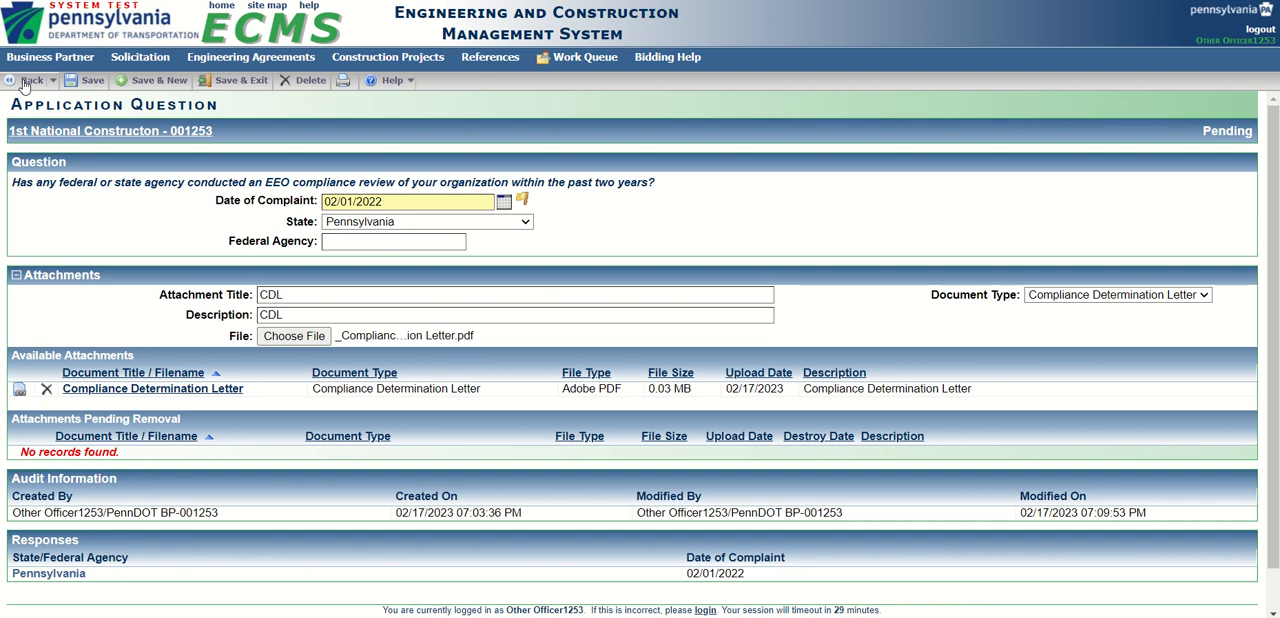
Open the existing UNION 0828 response to the union contractor question from the Union(s) section.
scroll(224, 335, "down", 5)
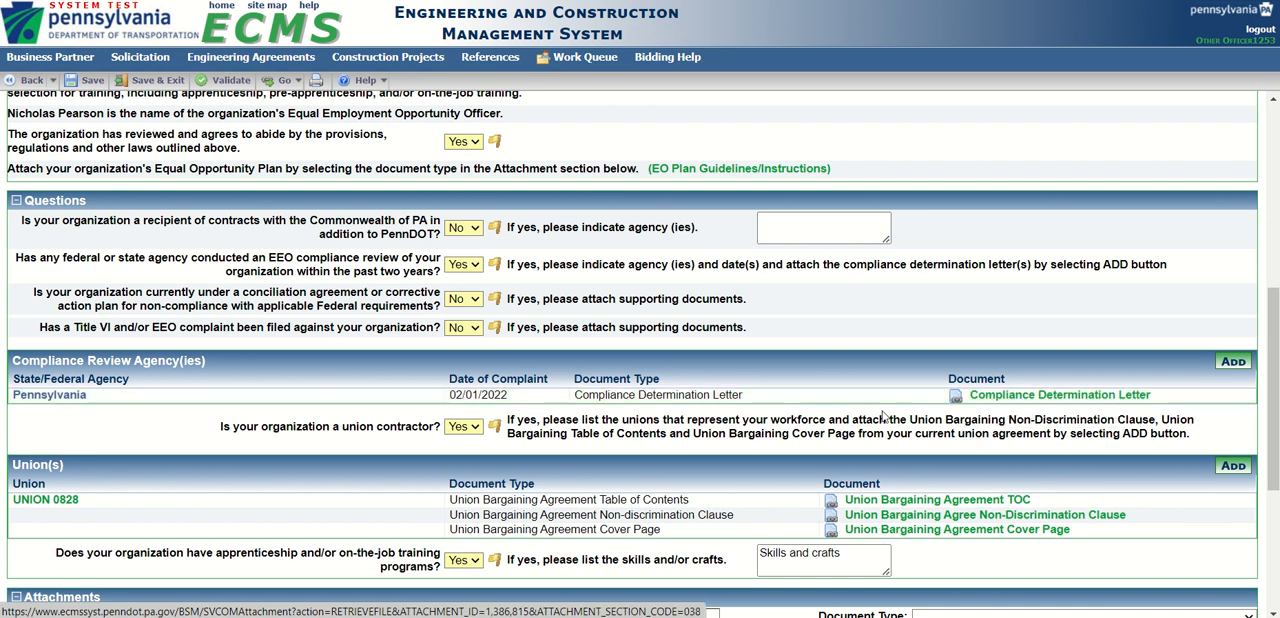
scroll(379, 392, "down", 3)
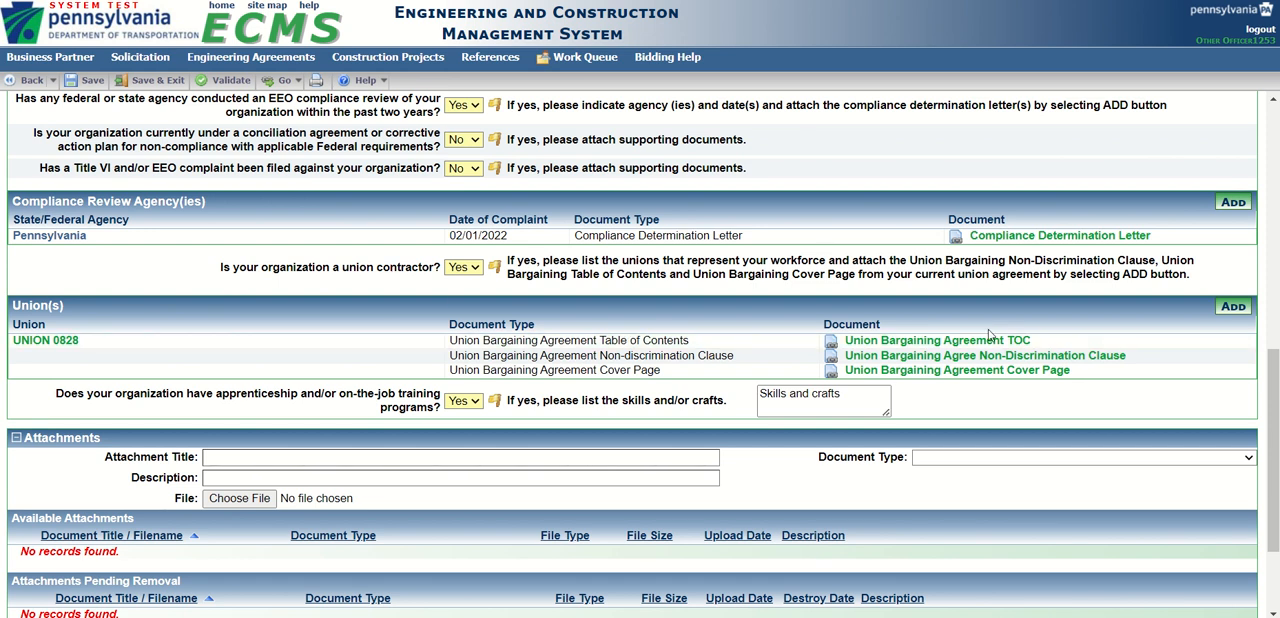
left_click(1233, 308)
left_click(723, 79)
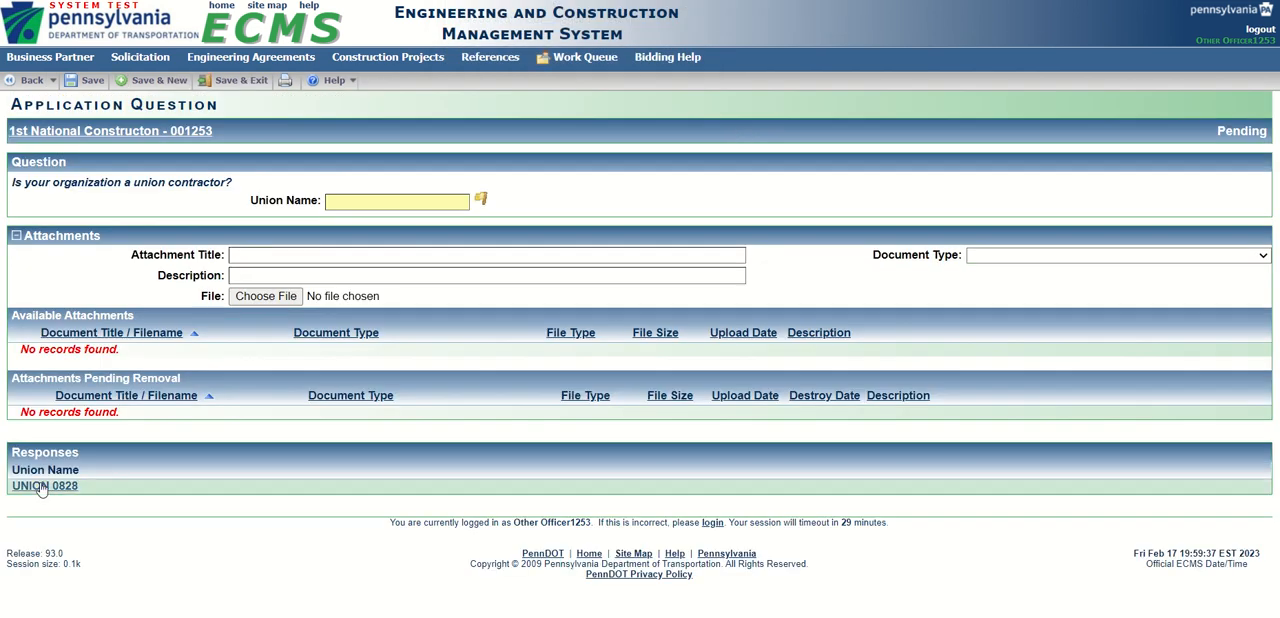
left_click(44, 486)
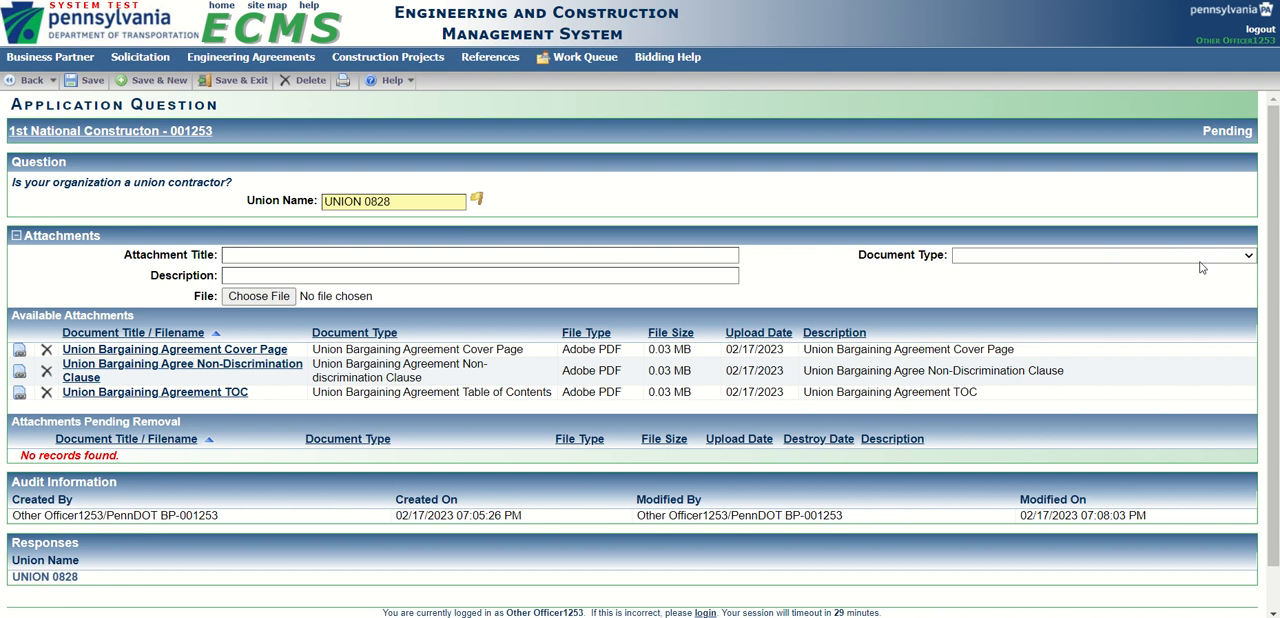
Try Union Bargaining Agreement Cover Page as the attachment's document type, check the other types, and return to Part 3 without saving.
left_click(1248, 257)
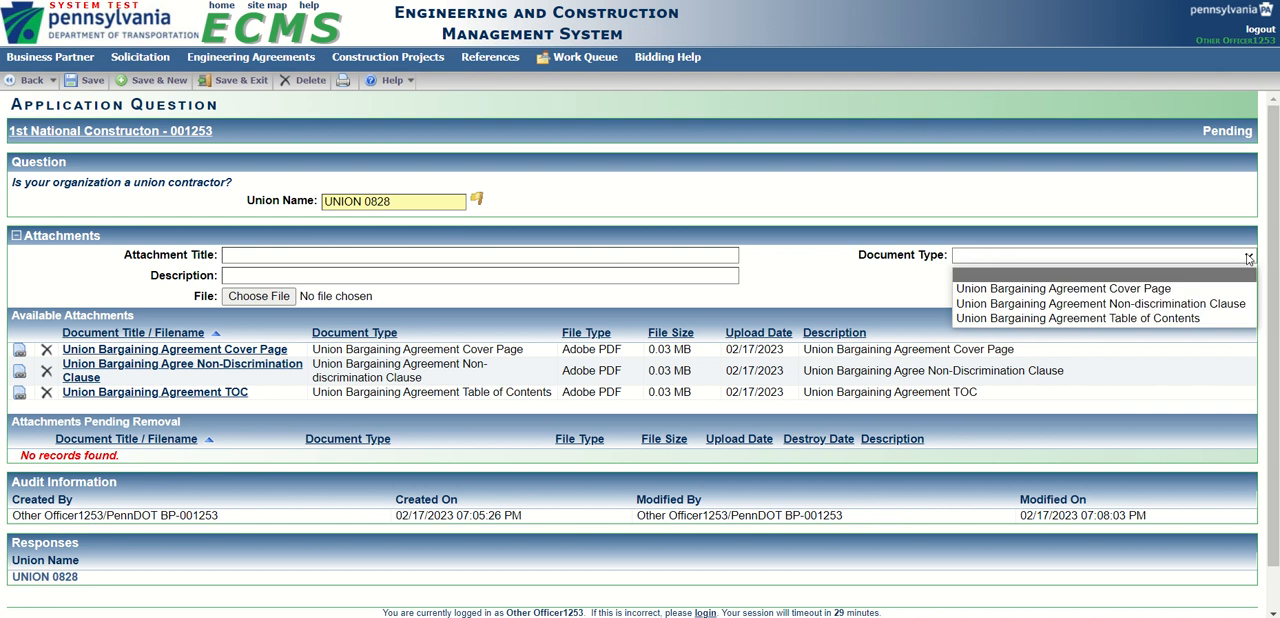
left_click(1049, 291)
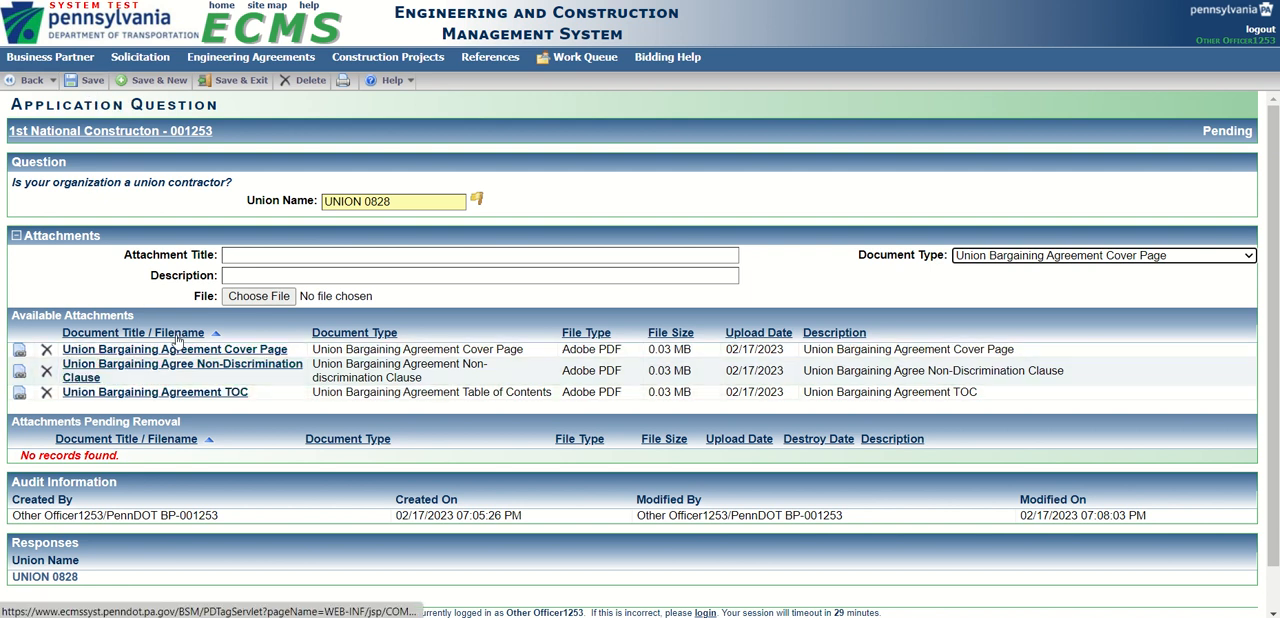
left_click(1249, 257)
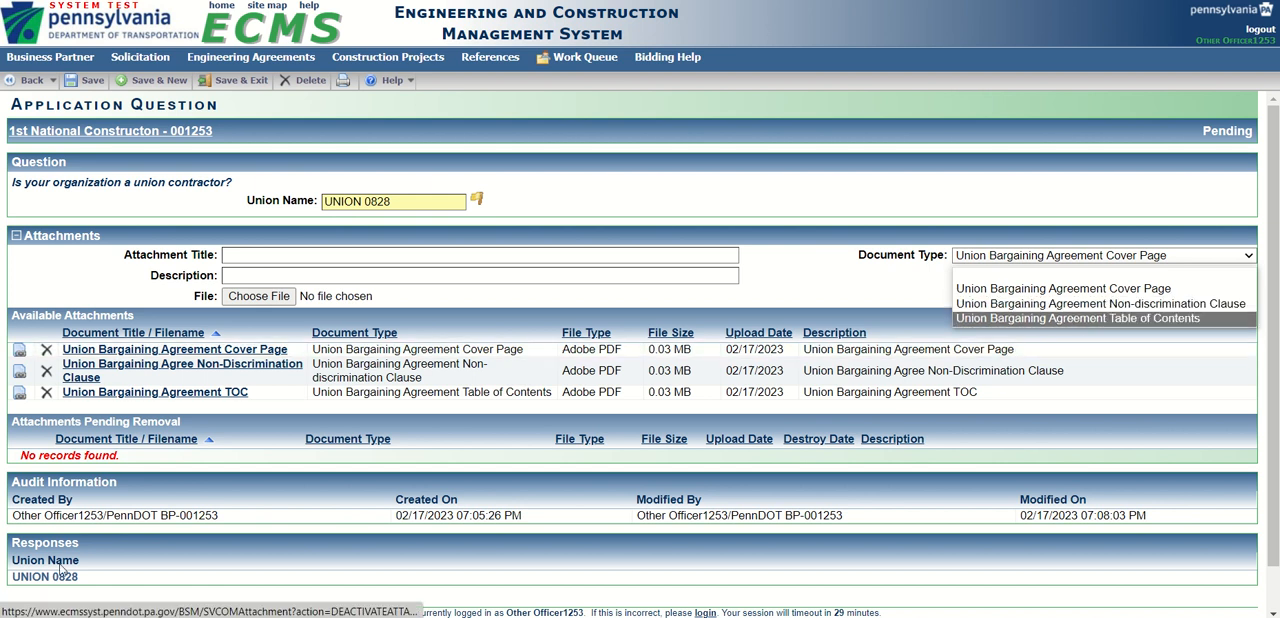
left_click(29, 88)
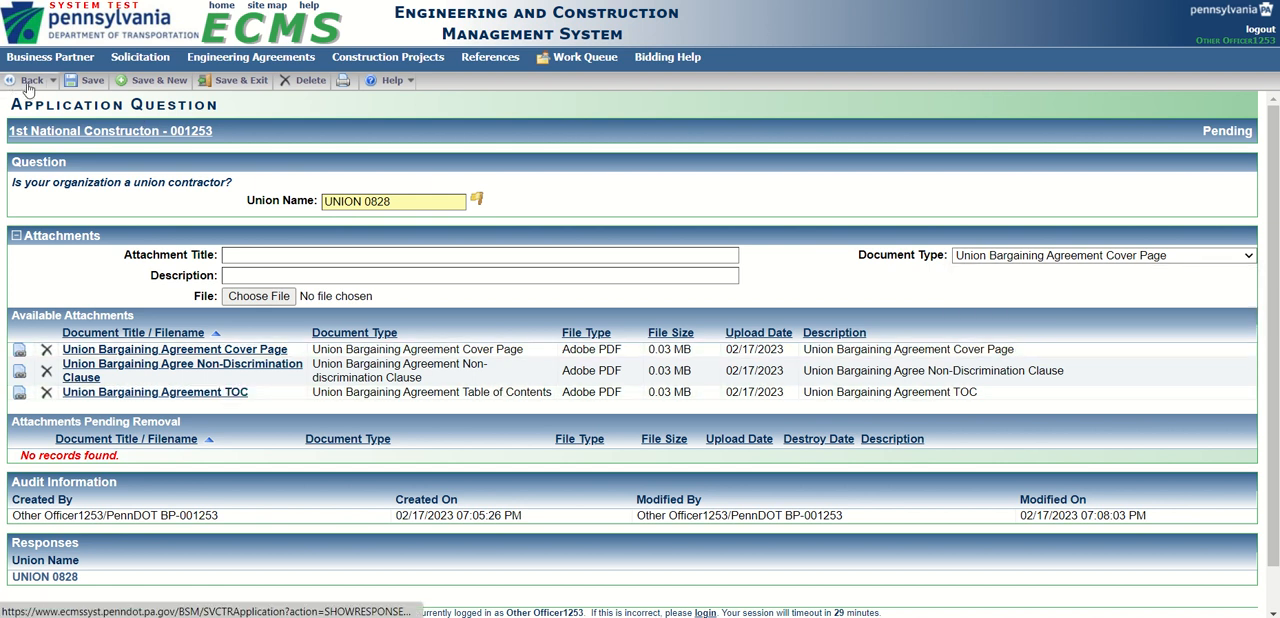
left_click(29, 85)
Save the Affirmative Action Statement and validate Part 3.
scroll(139, 352, "down", 7)
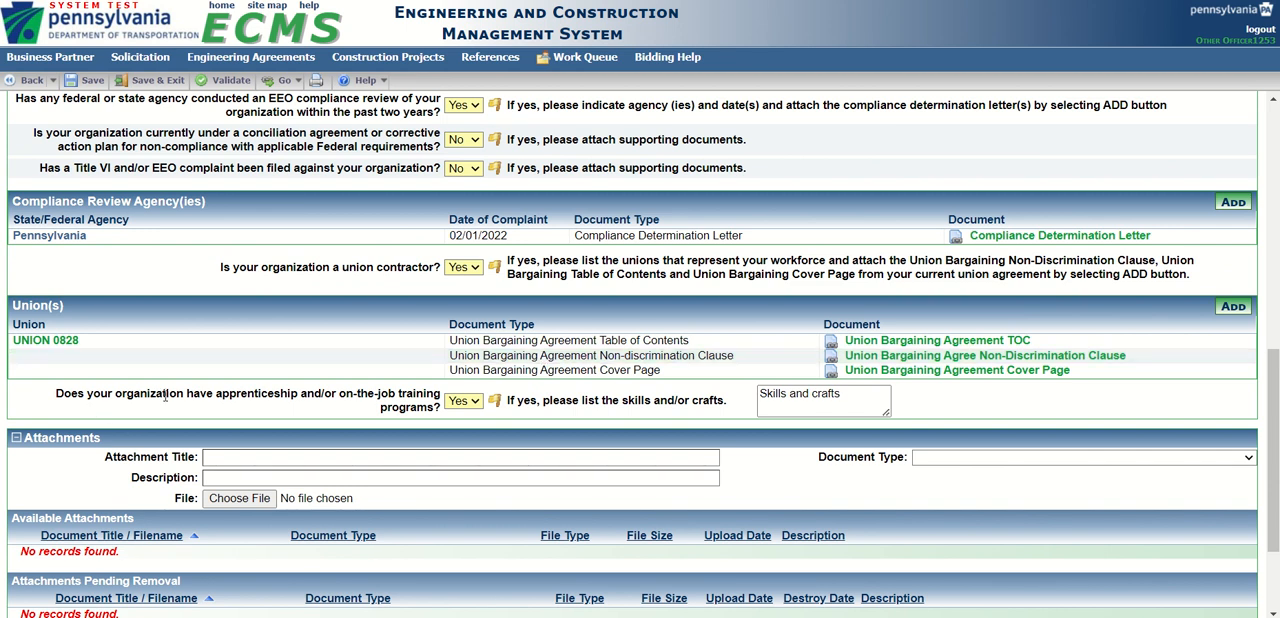
scroll(222, 391, "down", 3)
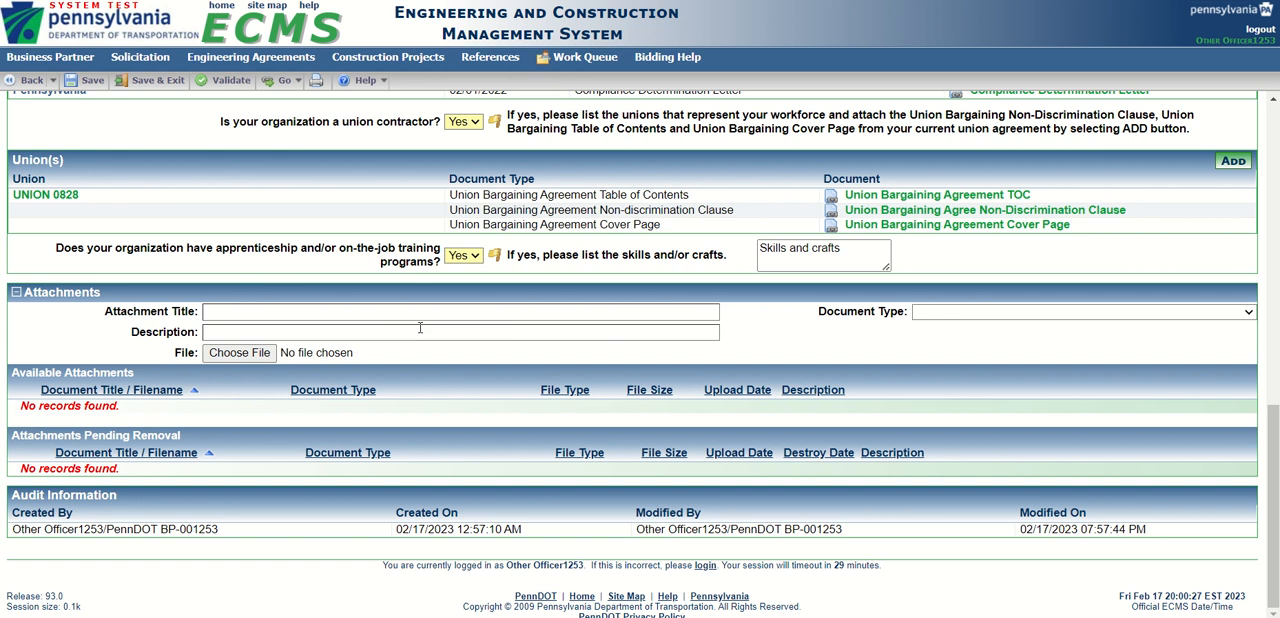
left_click(282, 311)
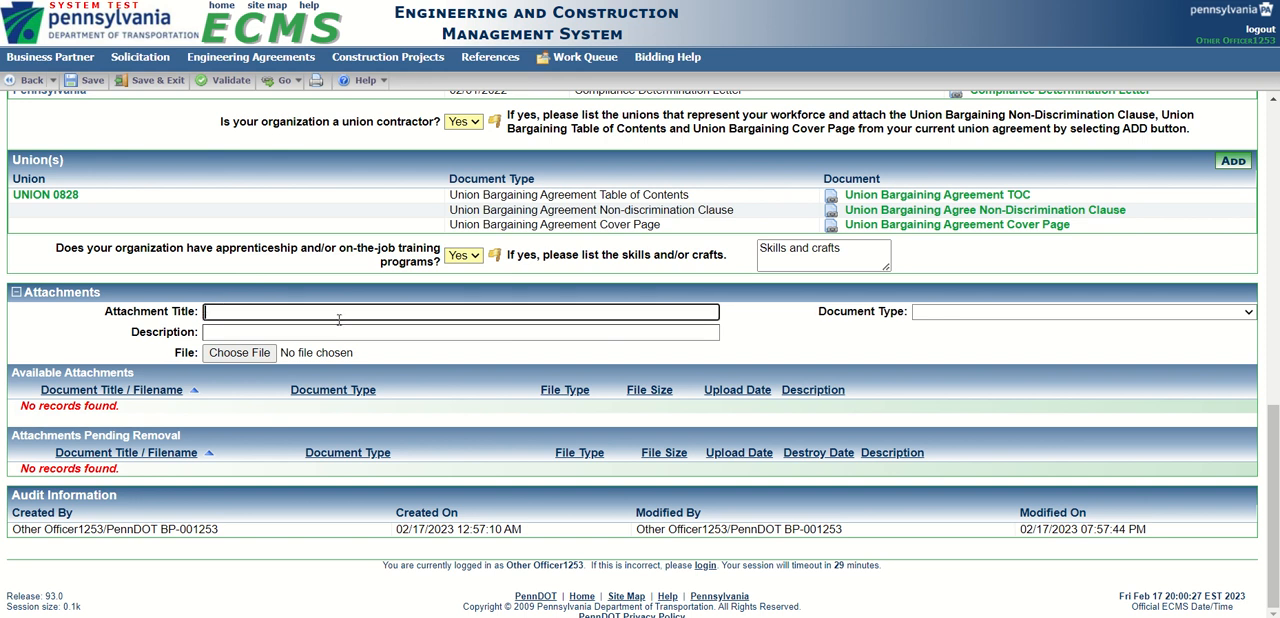
scroll(339, 318, "up", 2)
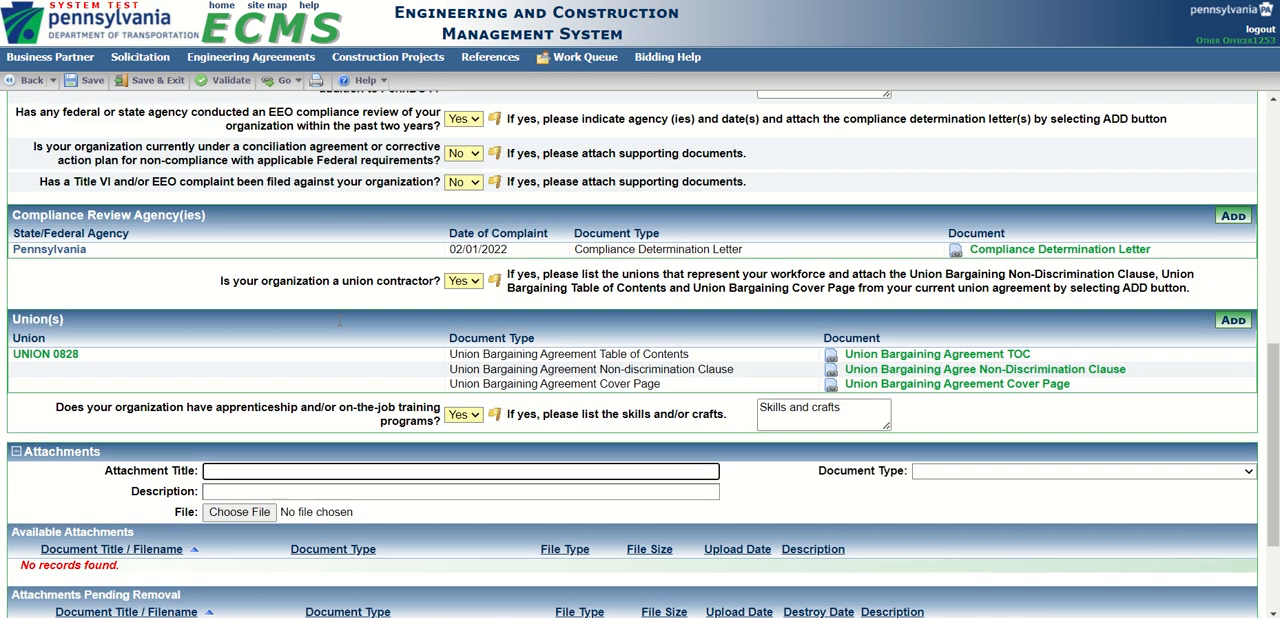
left_click(88, 80)
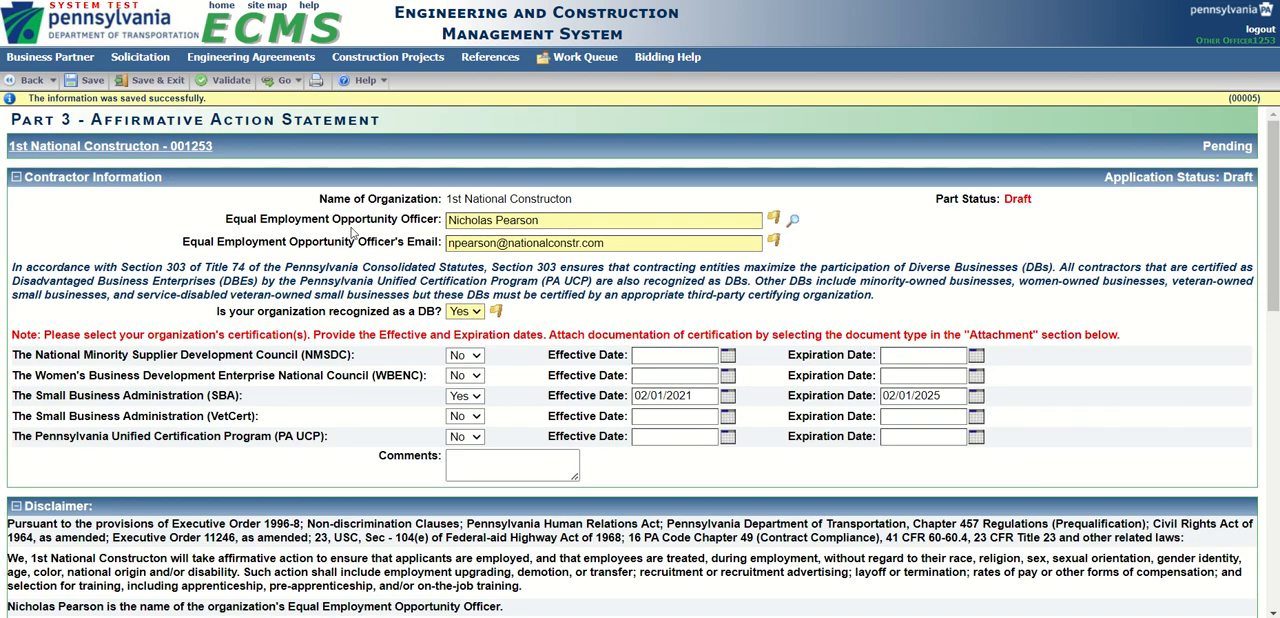
left_click(226, 82)
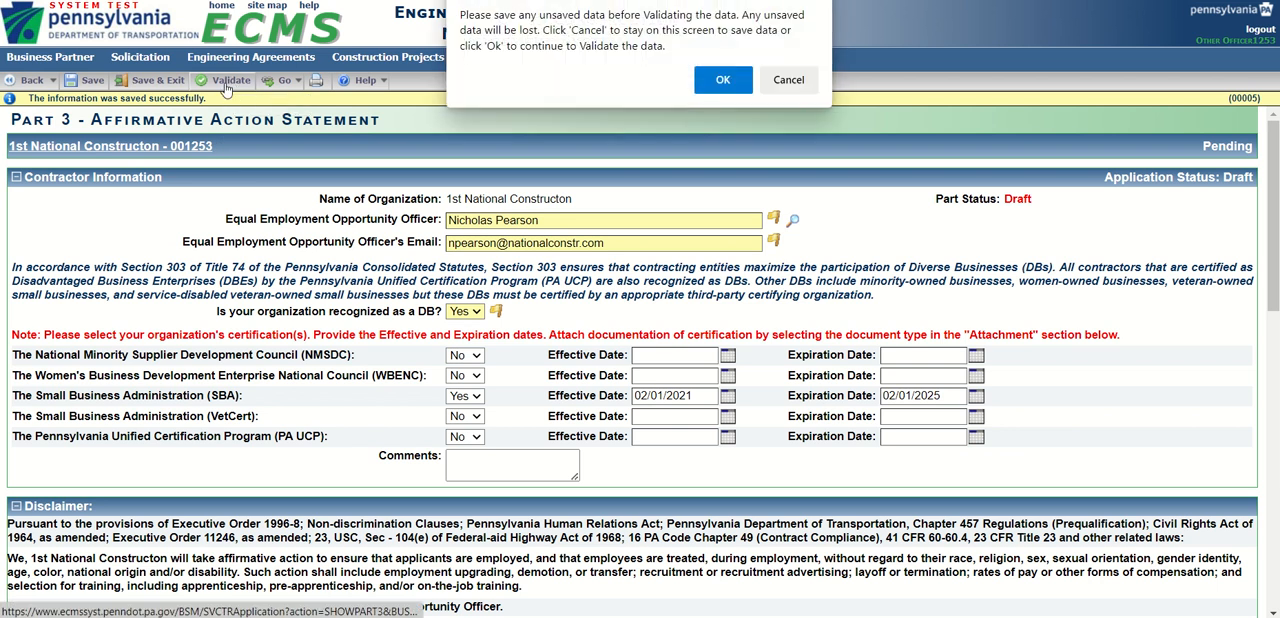
left_click(723, 81)
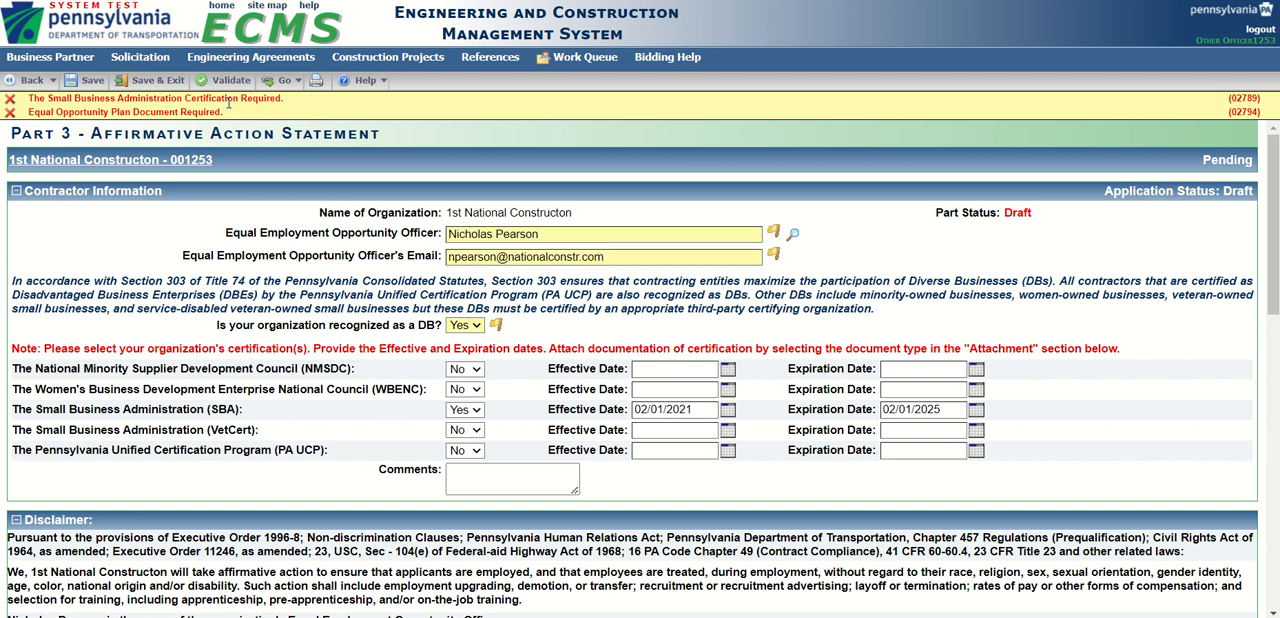
Set the new Part 3 attachment's document type to The Small Business Administration, with SBA Cert as its title and description.
scroll(1103, 310, "down", 10)
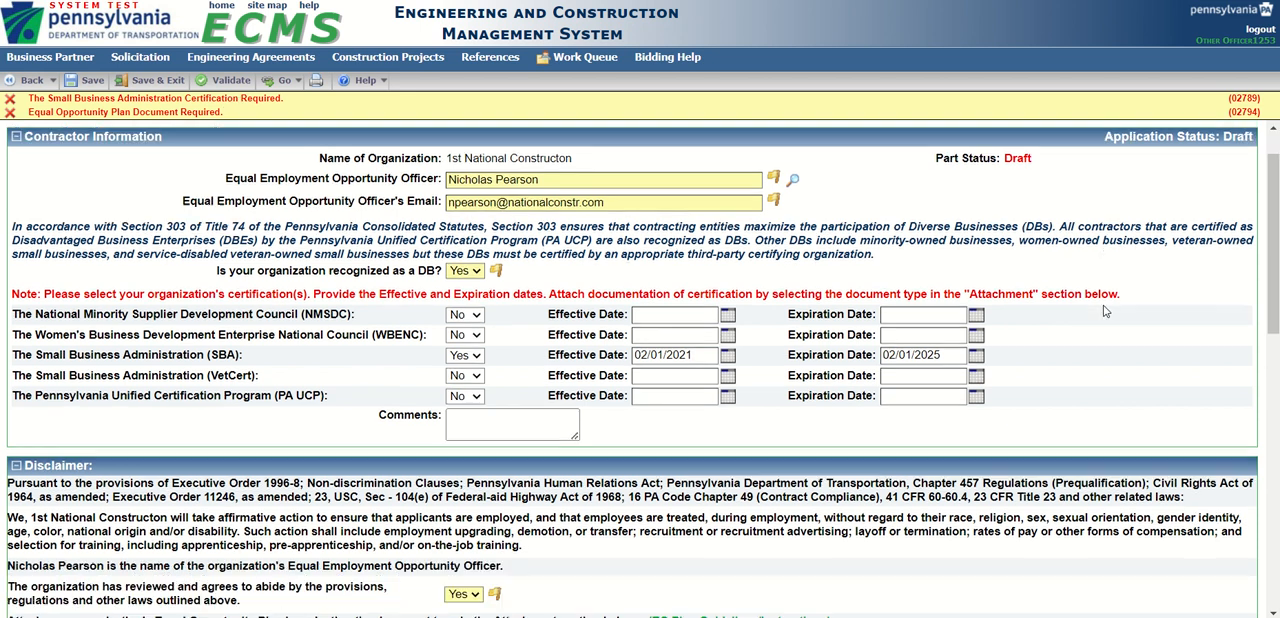
scroll(1103, 310, "down", 2)
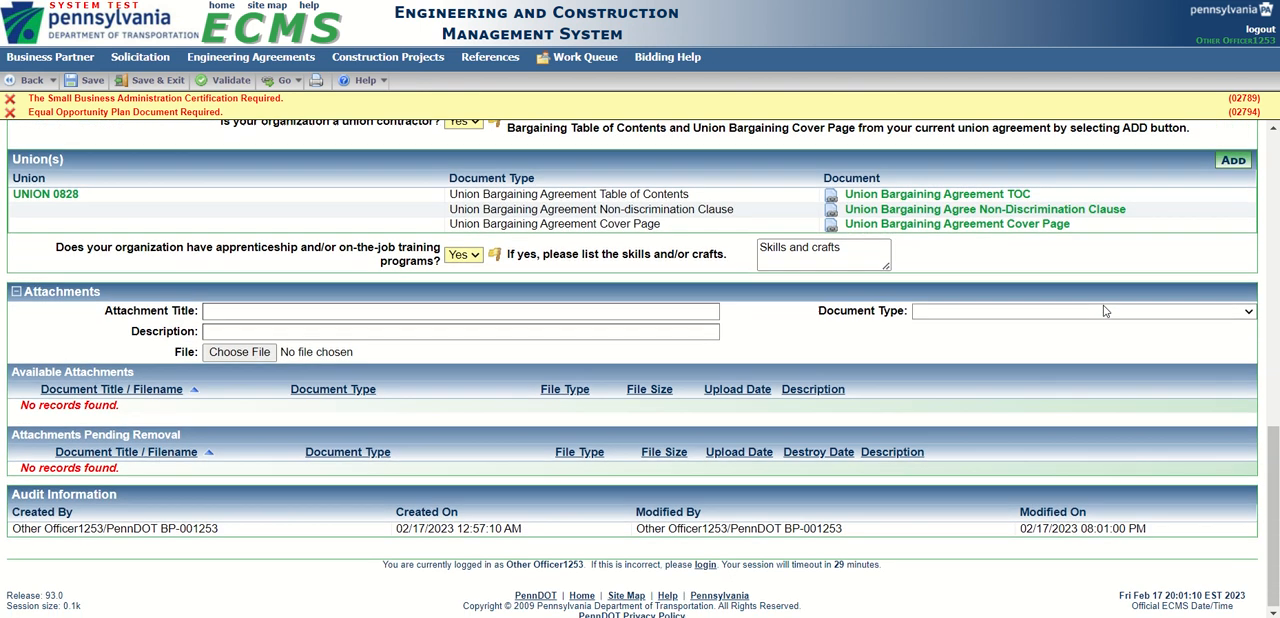
left_click(1249, 313)
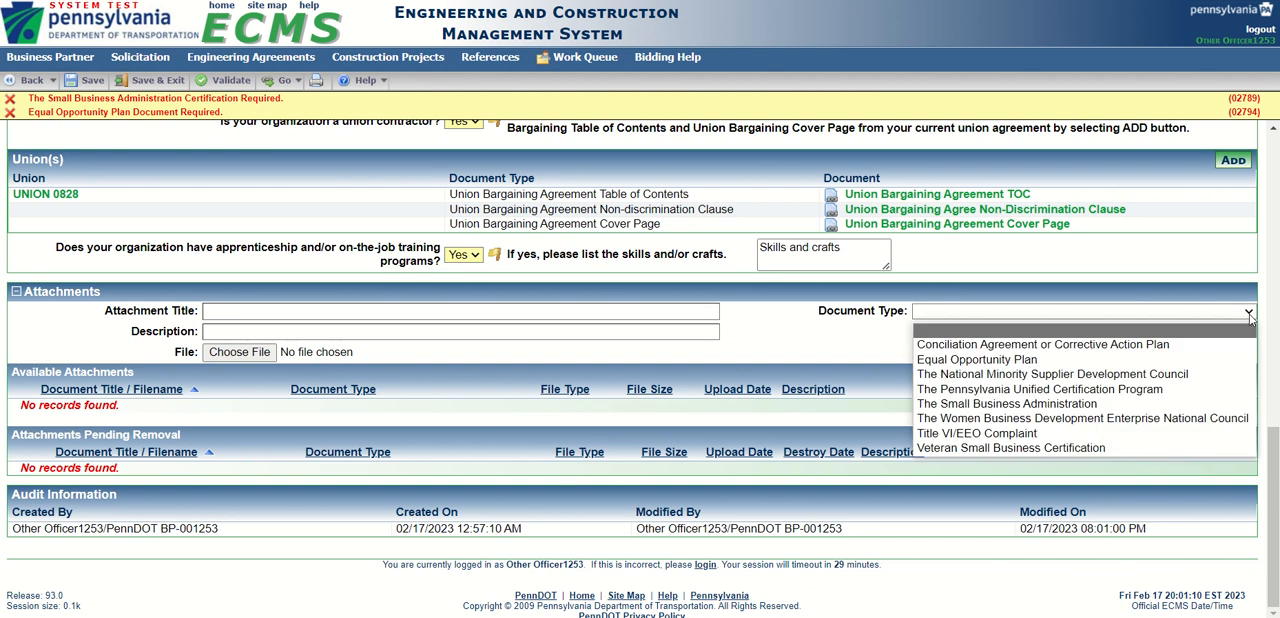
left_click(1022, 404)
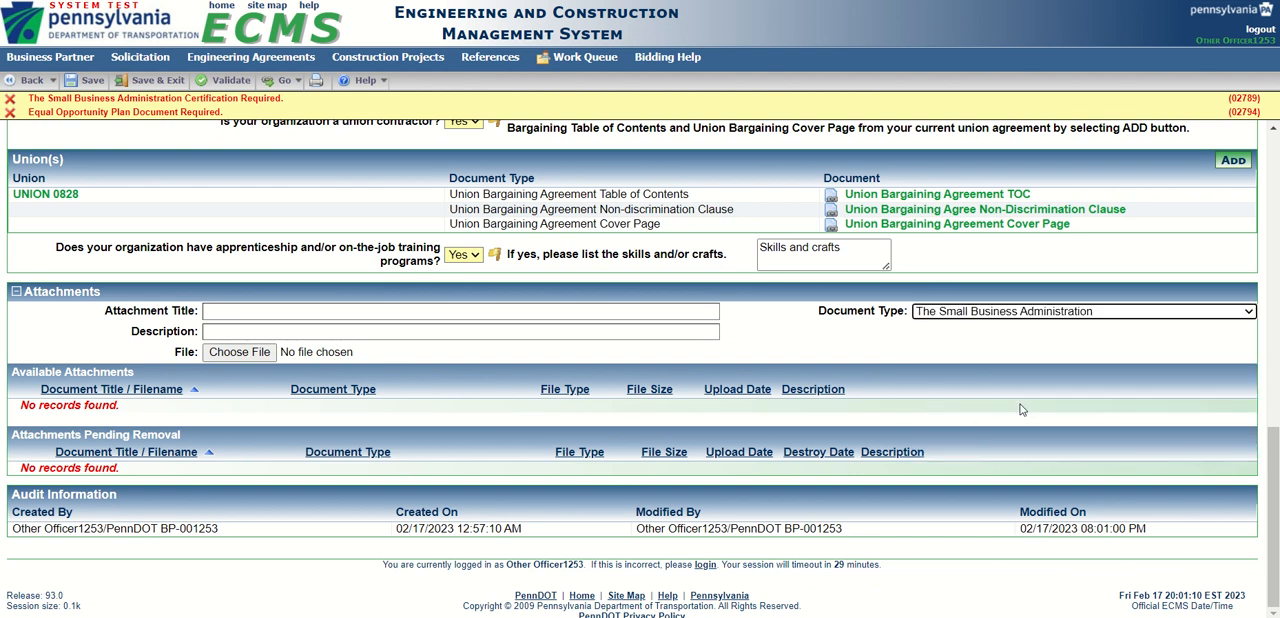
left_click(226, 313)
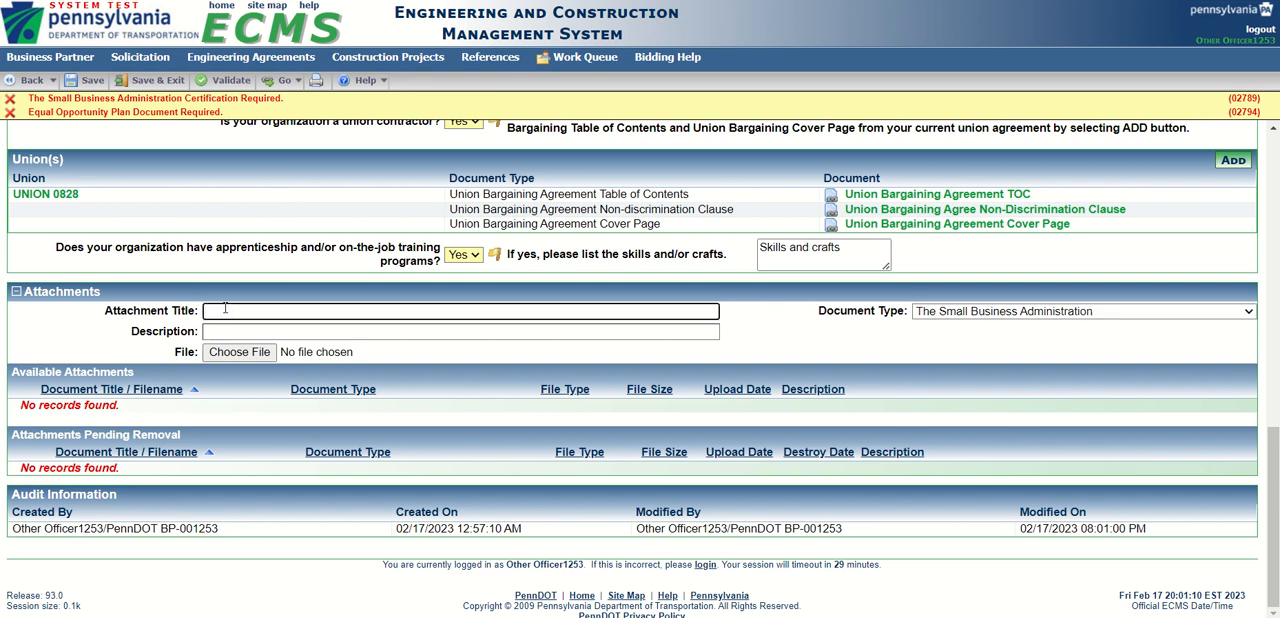
type("SBA Cert")
left_click(226, 333)
type("SBA C")
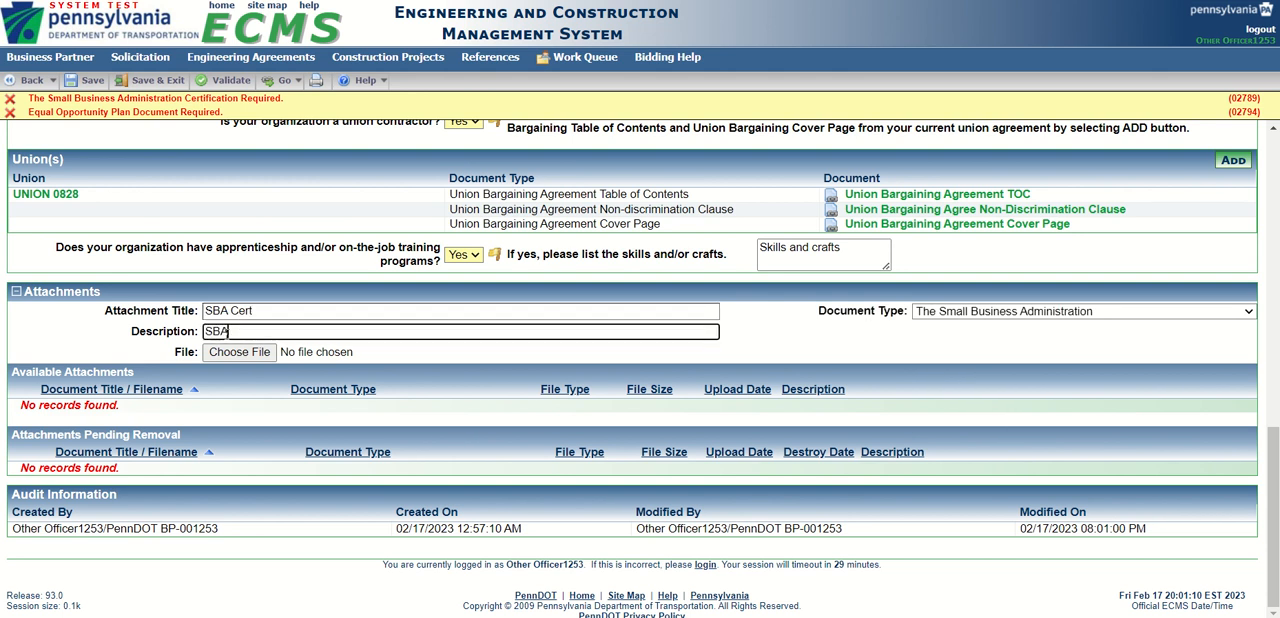
type("ert")
Choose the file _Small Business Administration Cert for the SBA Cert attachment.
left_click(241, 355)
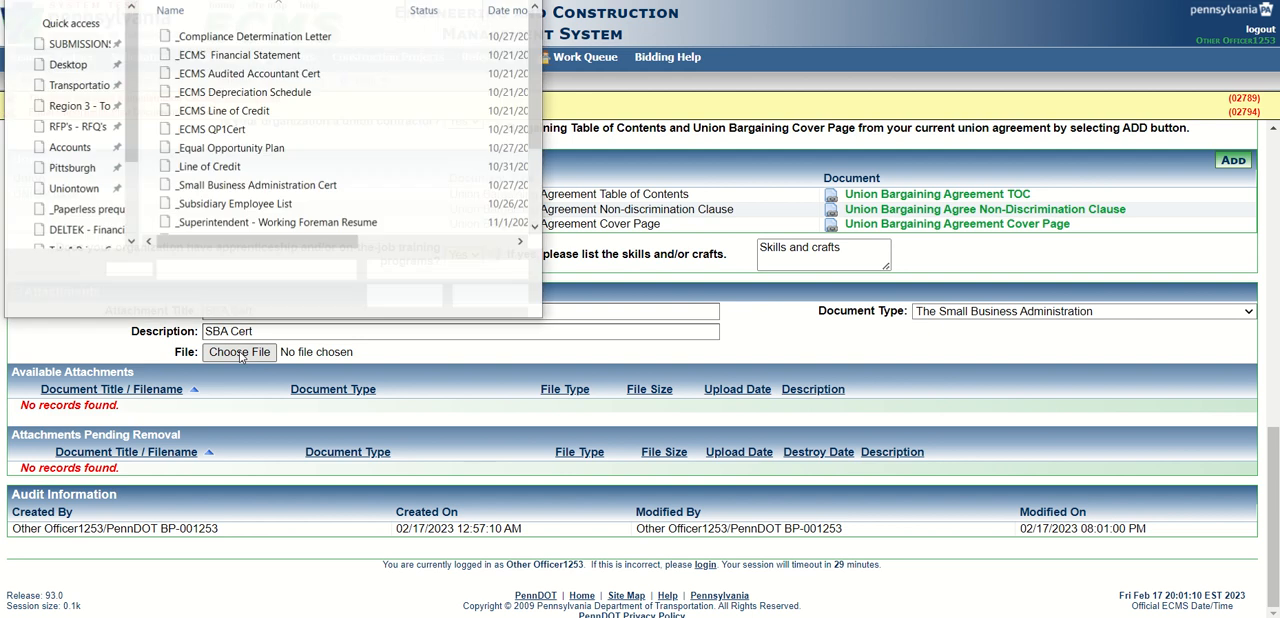
left_click(240, 187)
left_click(397, 300)
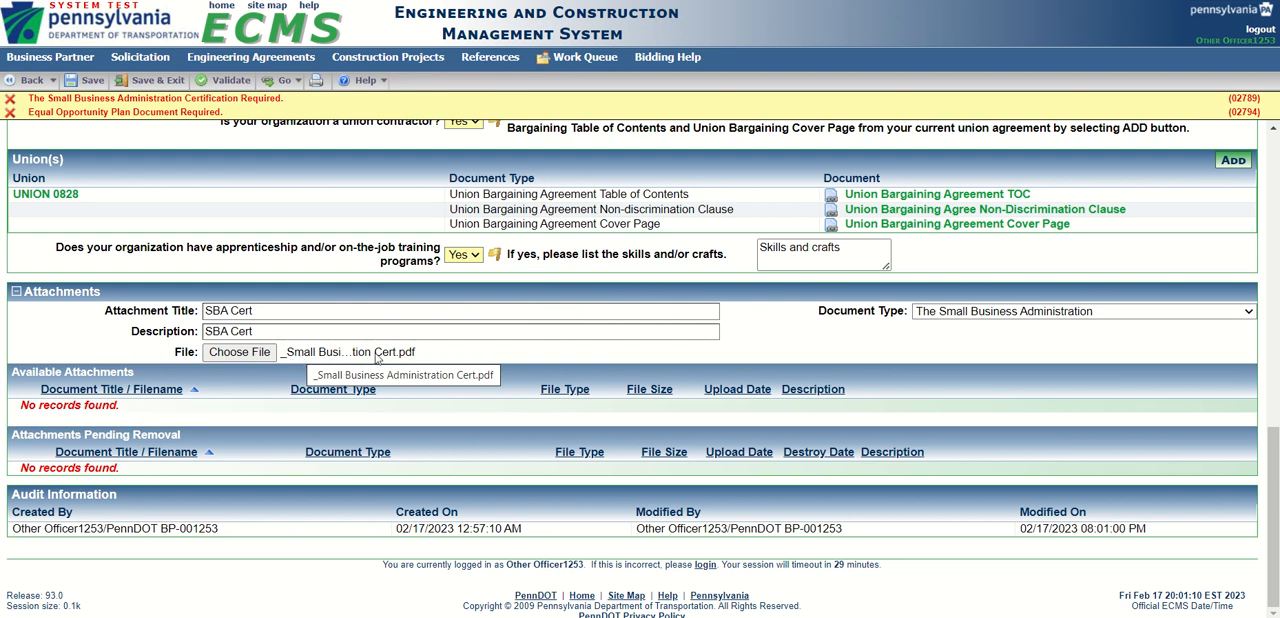
Save Part 3 with the SBA certificate attachment and validate it again.
left_click(87, 84)
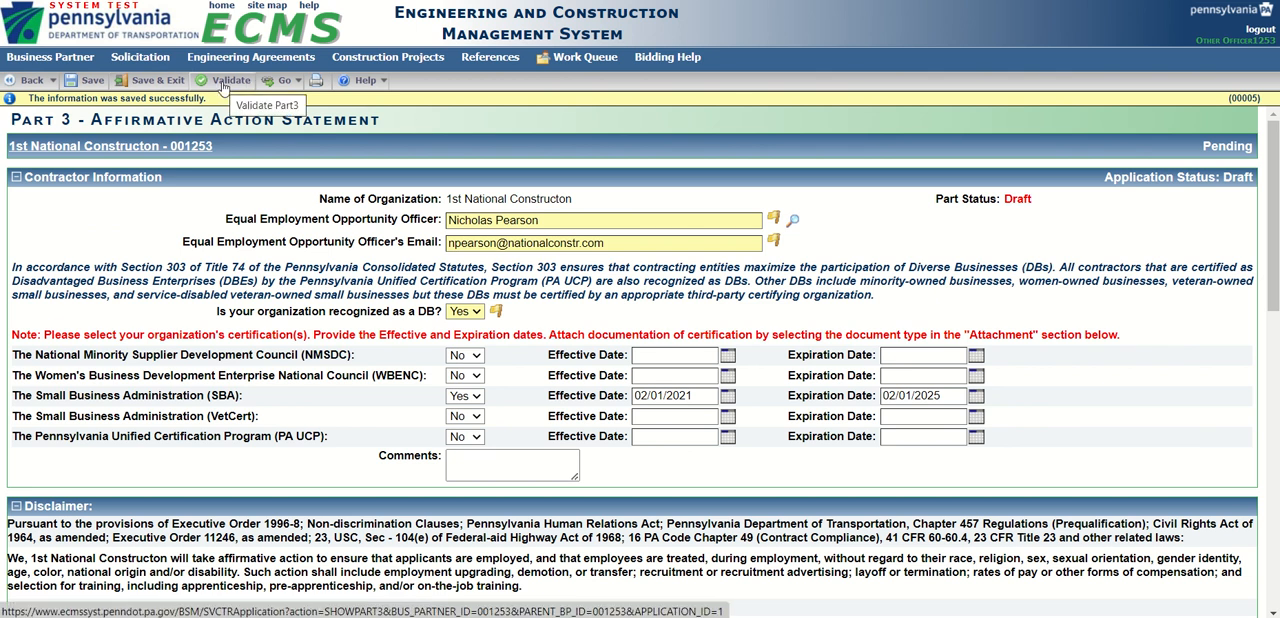
left_click(223, 86)
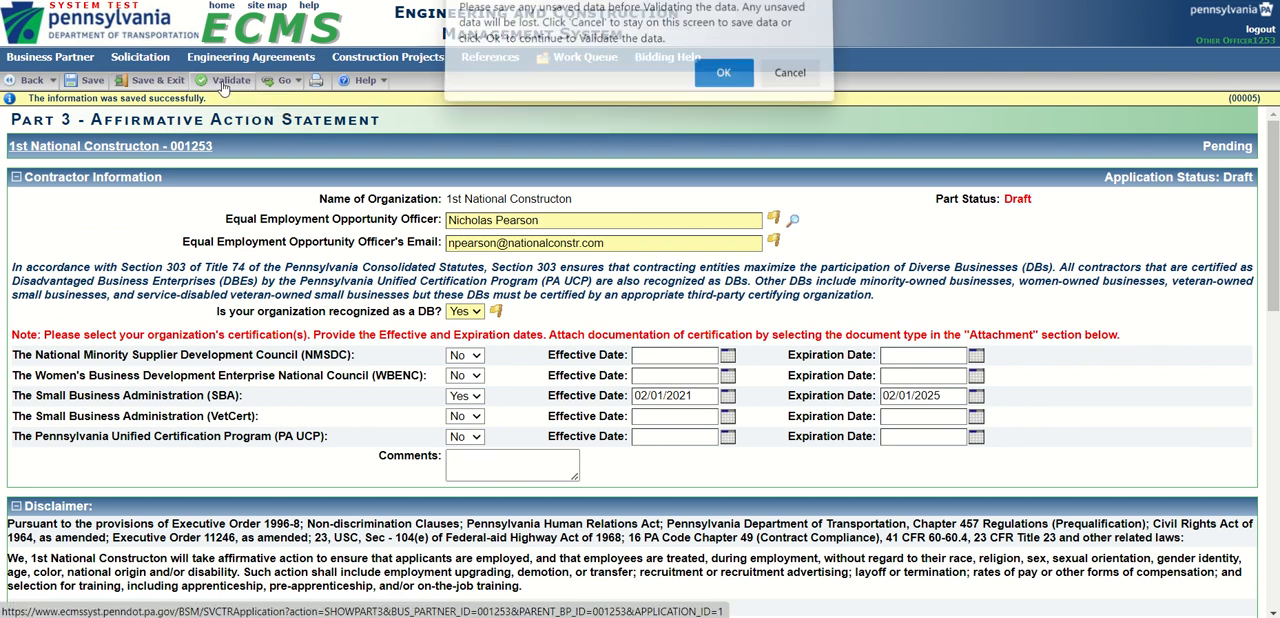
left_click(722, 84)
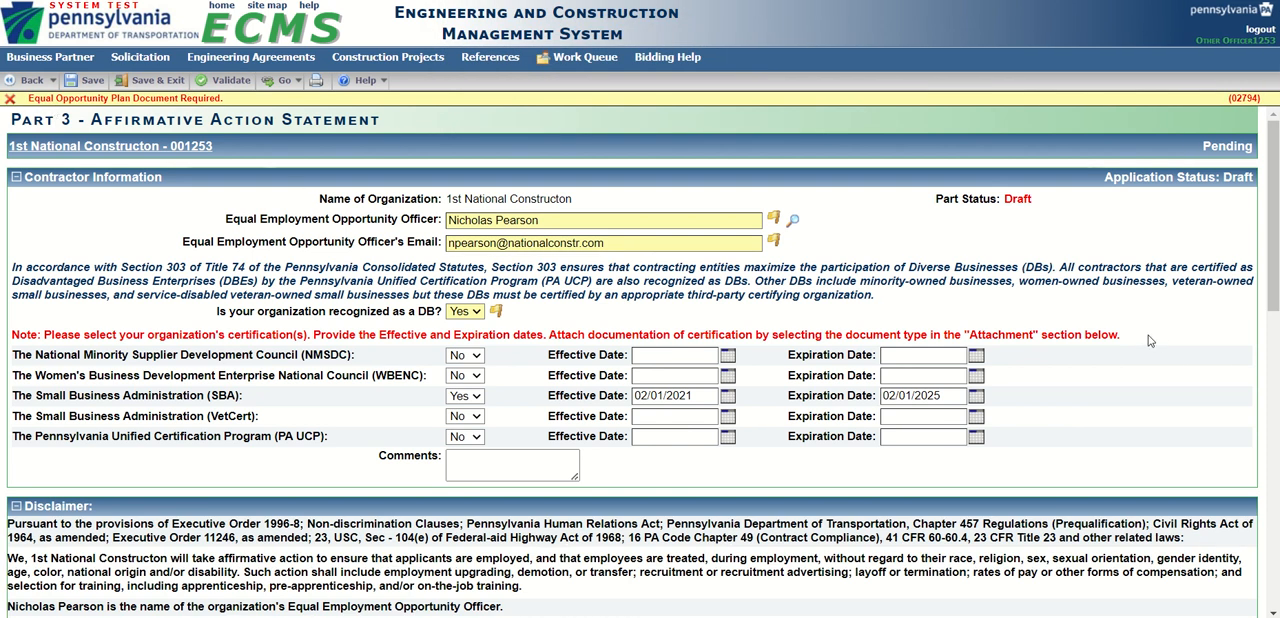
Set another attachment's document type to Equal Opportunity Plan and title it Equal Opportunity Plan.
scroll(1149, 341, "down", 10)
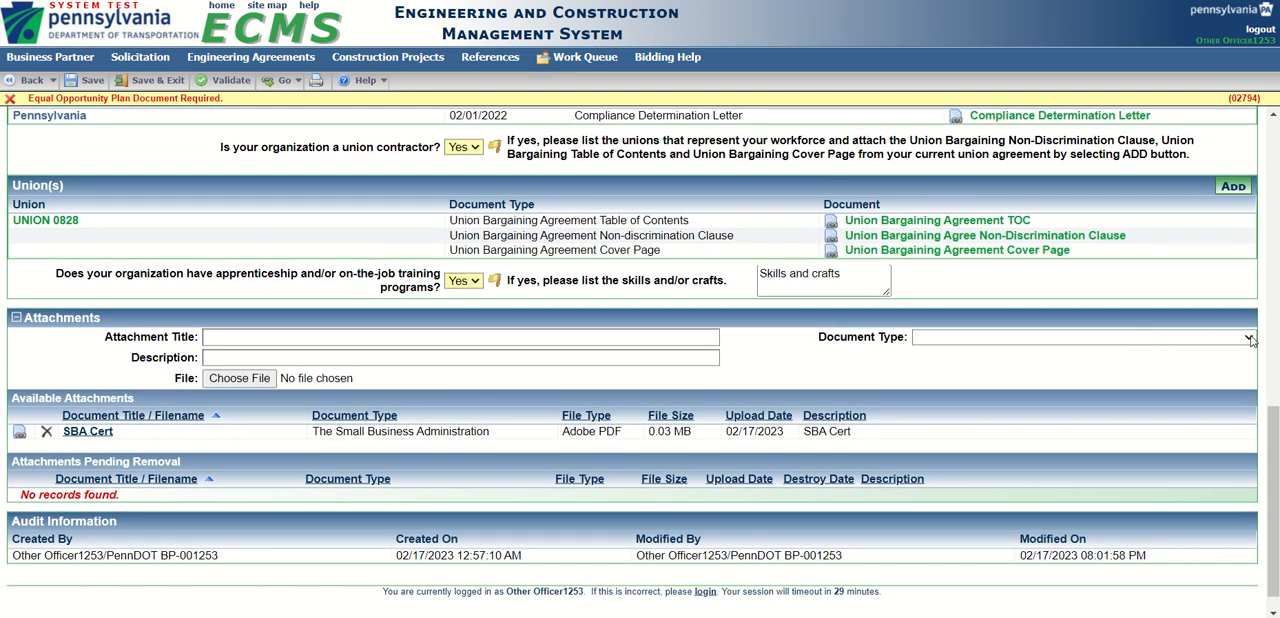
left_click(1250, 340)
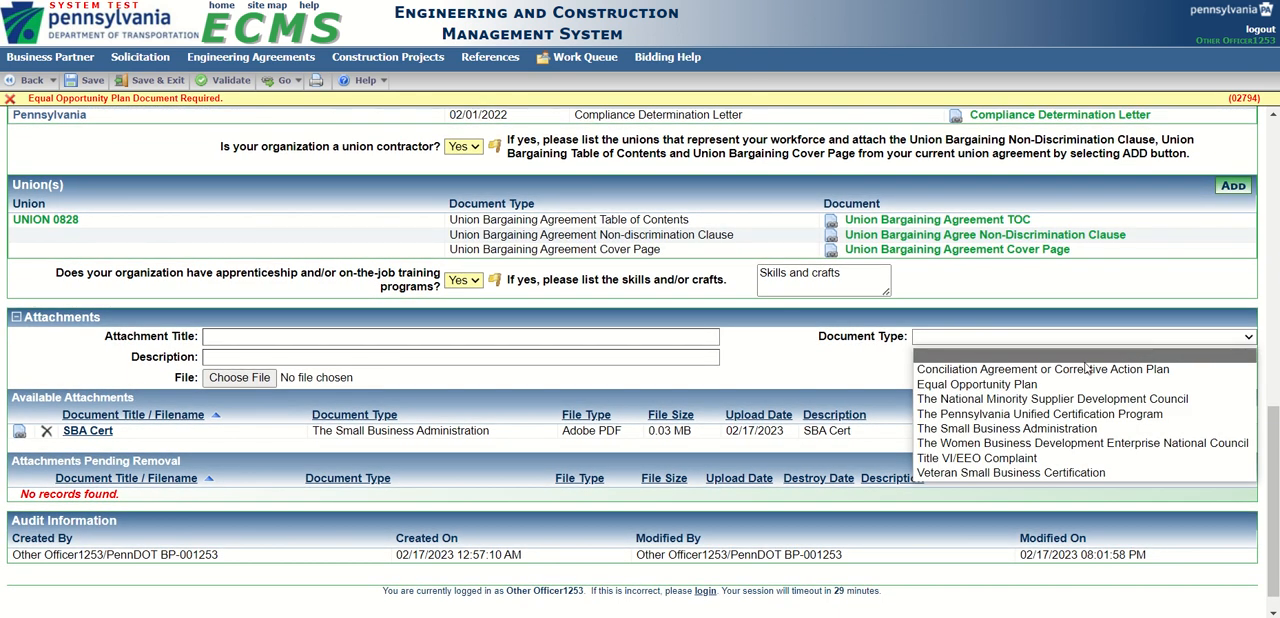
left_click(930, 388)
left_click(231, 335)
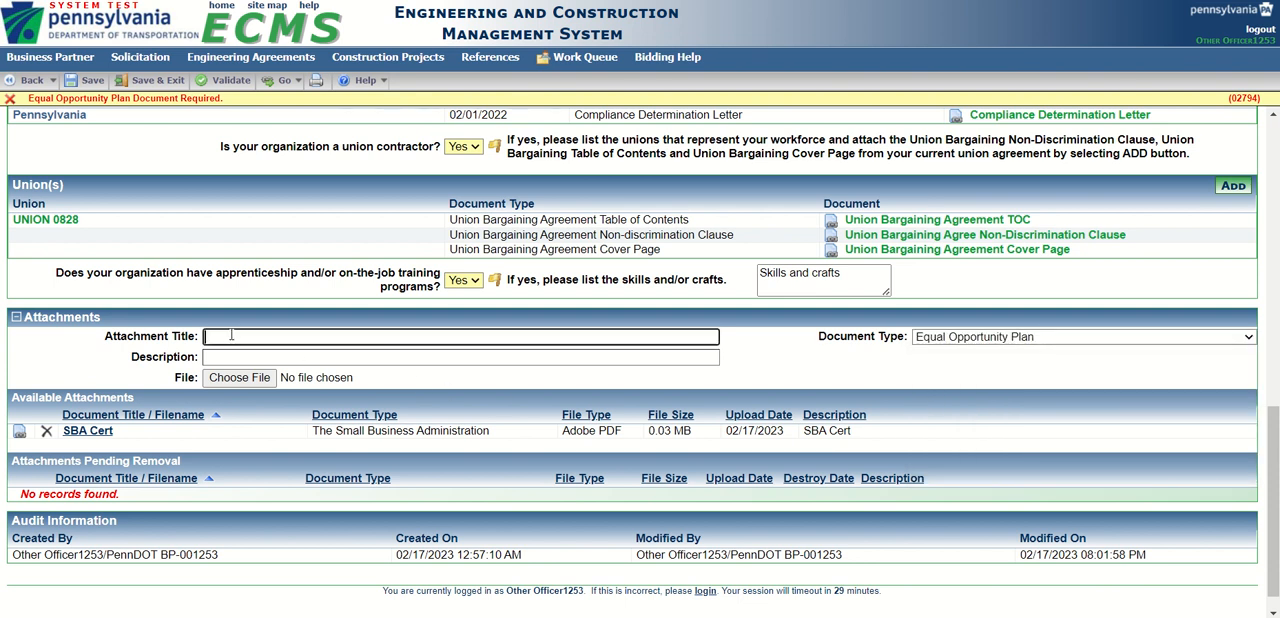
type("Eq")
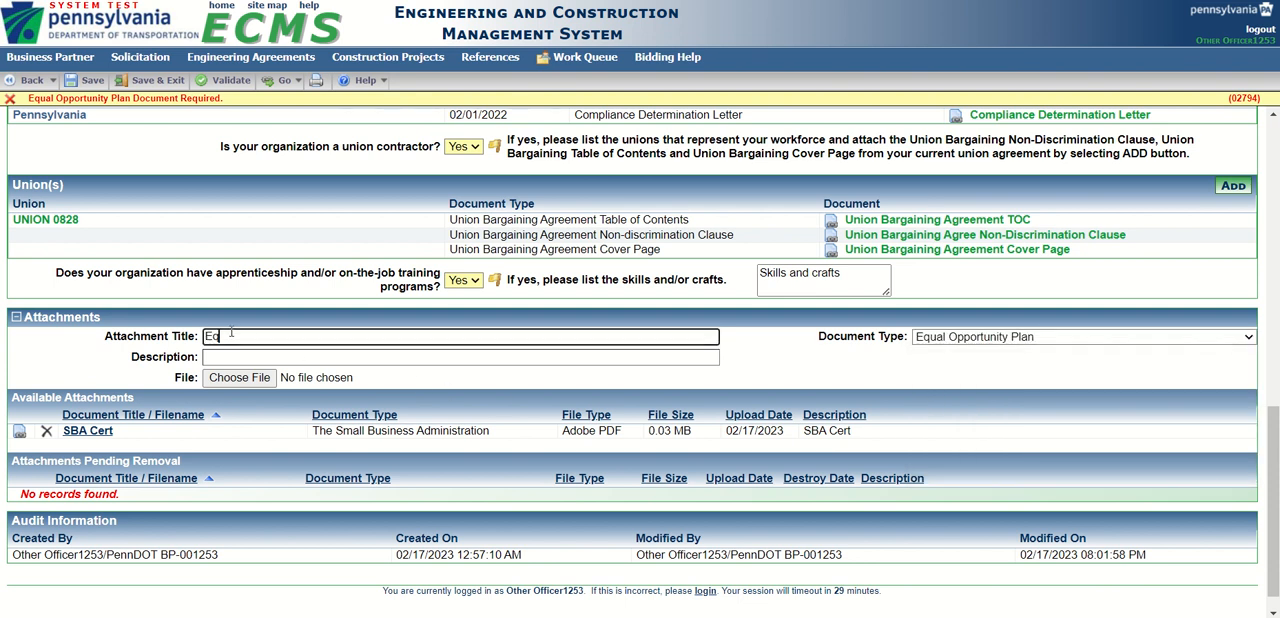
type("ual Opportunity Plan")
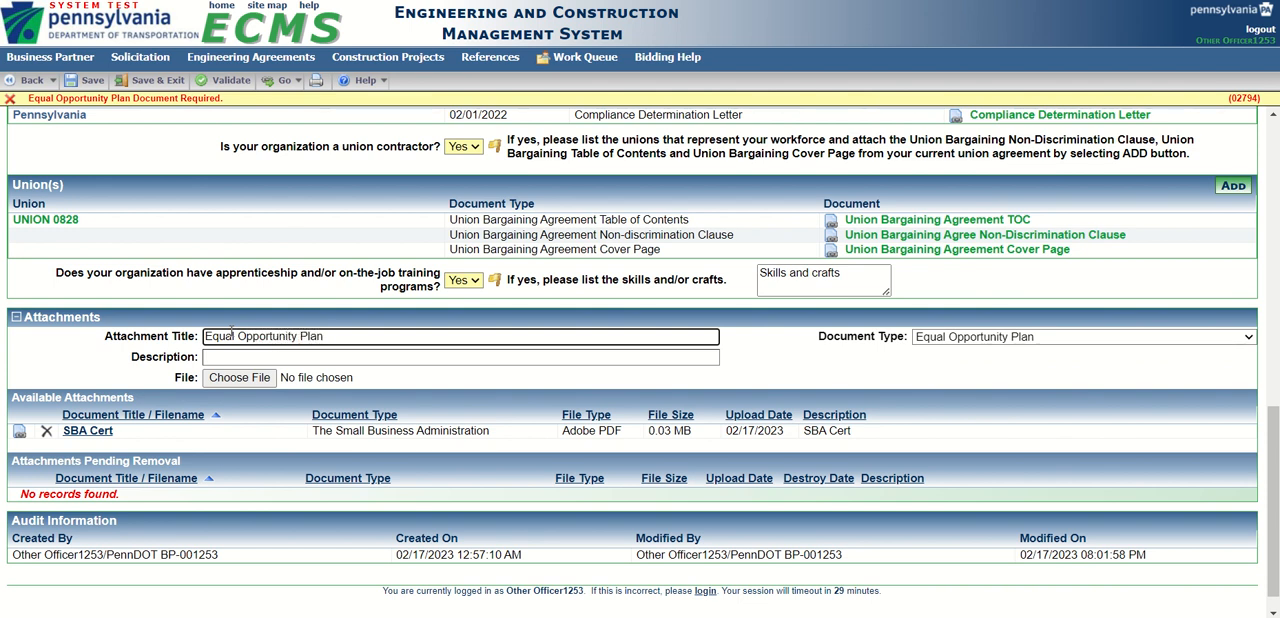
Copy the attachment title Equal Opportunity Plan into the description.
left_click(217, 356)
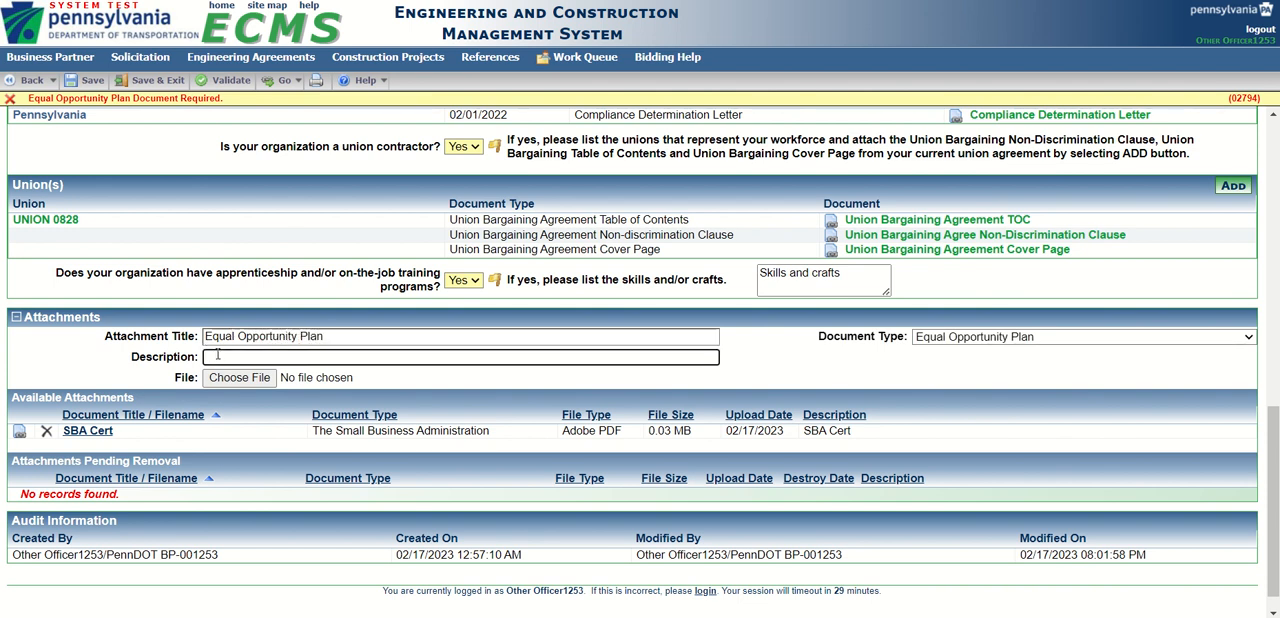
left_click_drag(345, 337, 188, 336)
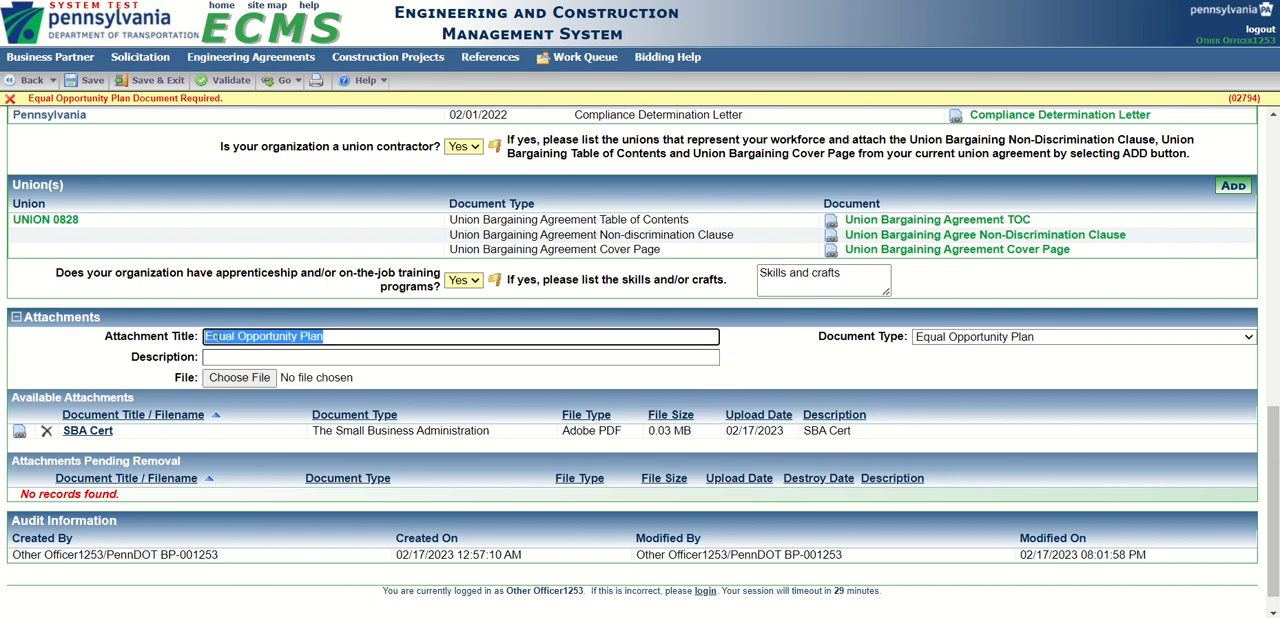
right_click(218, 336)
left_click(265, 89)
left_click(222, 356)
right_click(222, 356)
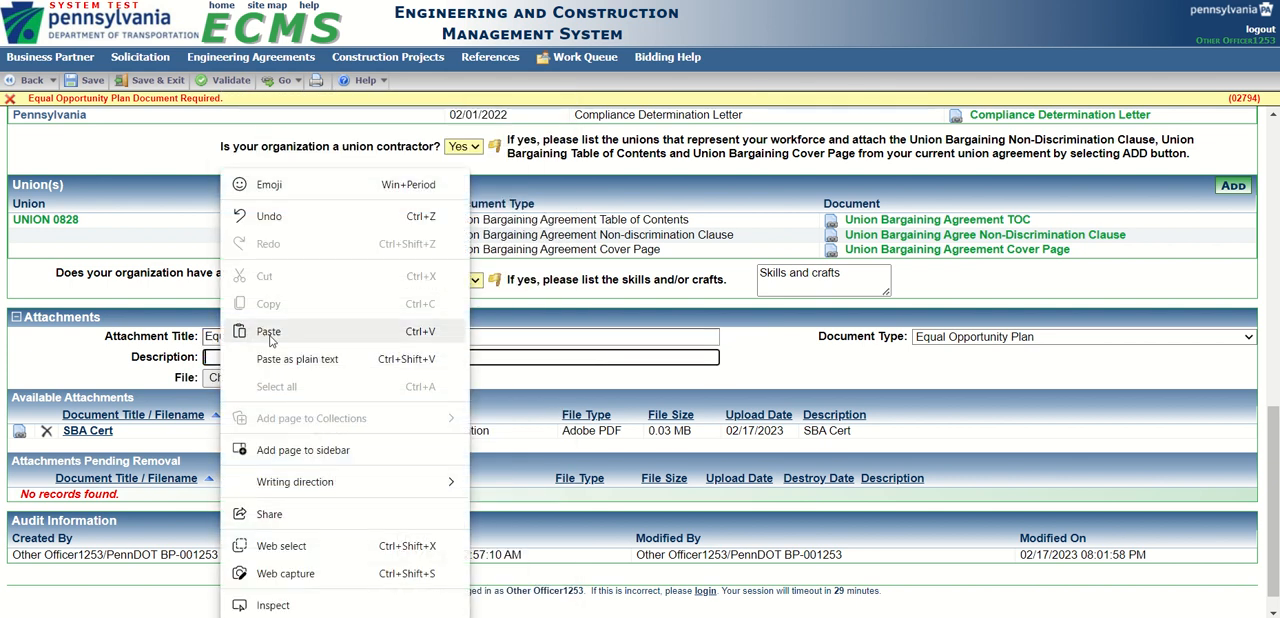
left_click(269, 332)
Choose the file _Equal Opportunity Plan for the Equal Opportunity Plan attachment.
left_click(244, 380)
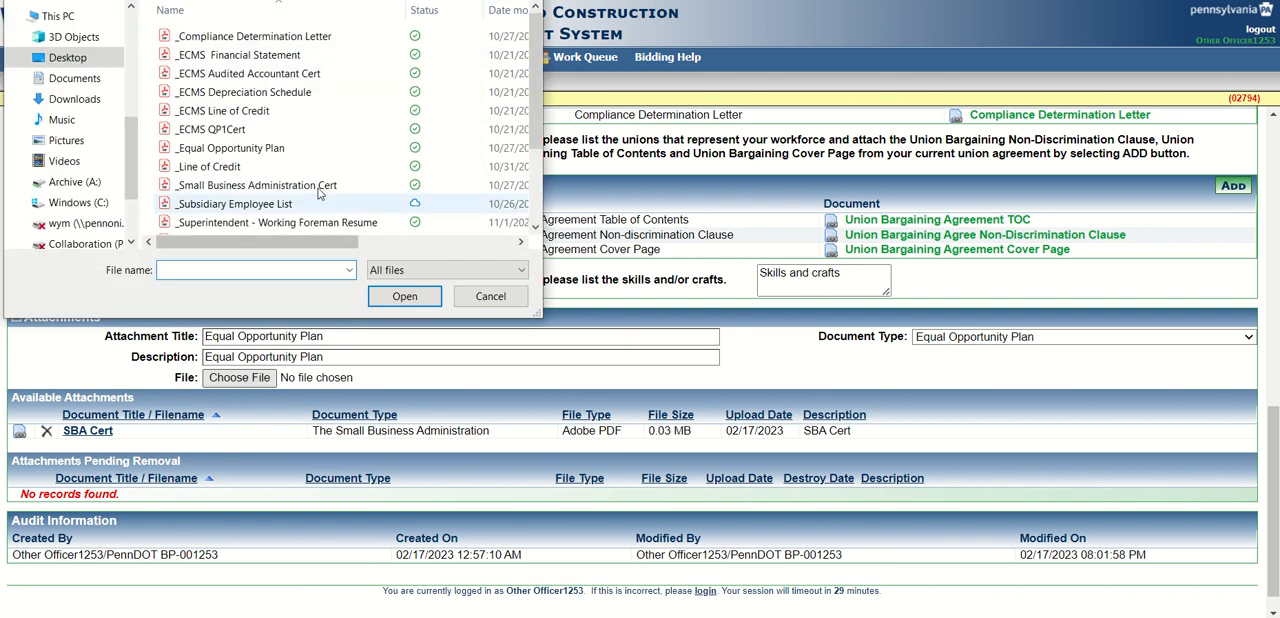
left_click(232, 151)
left_click(405, 297)
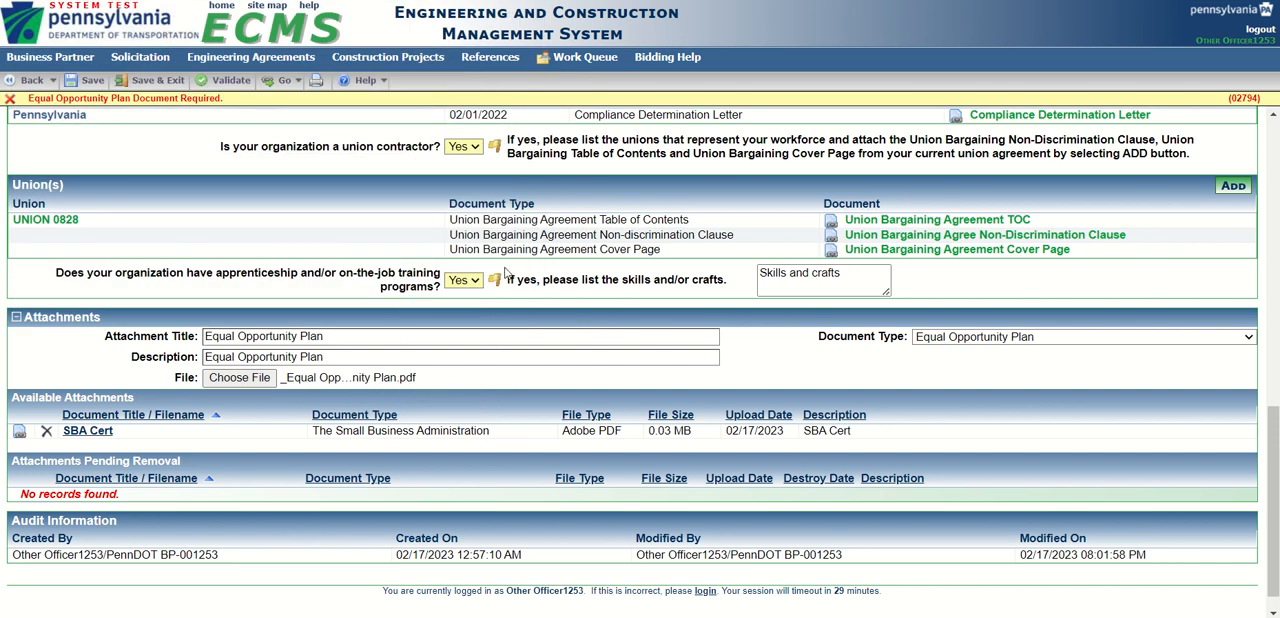
Save Part 3 with the Equal Opportunity Plan attachment and validate the Affirmative Action Statement.
left_click(91, 81)
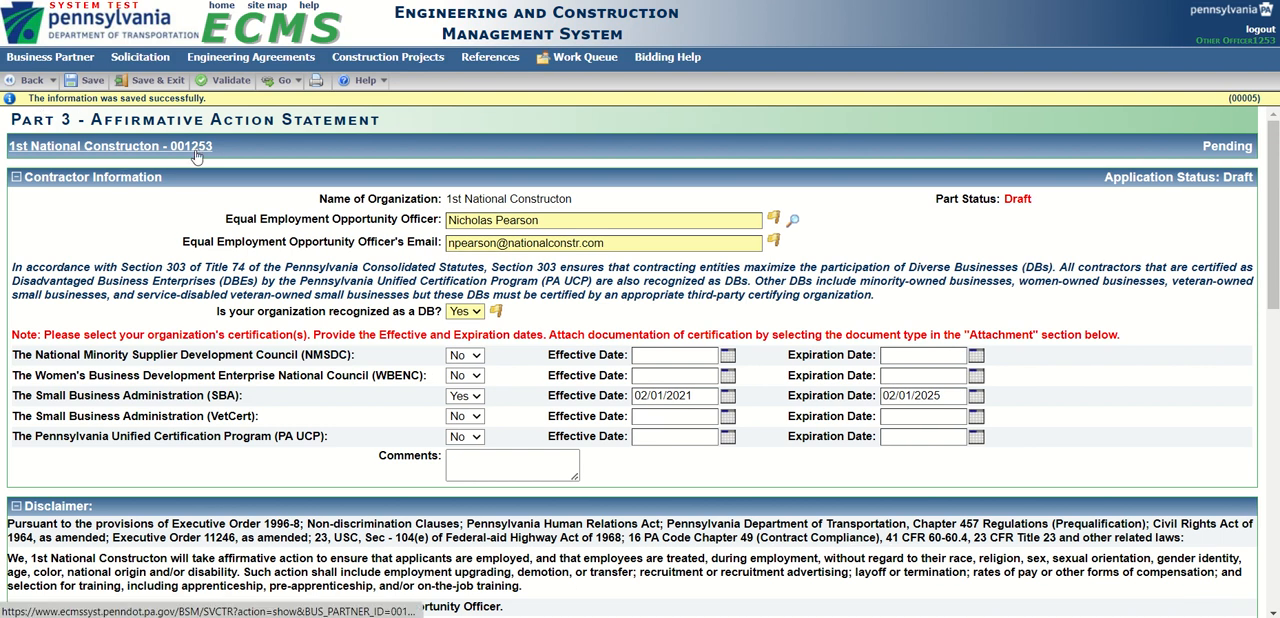
left_click(229, 88)
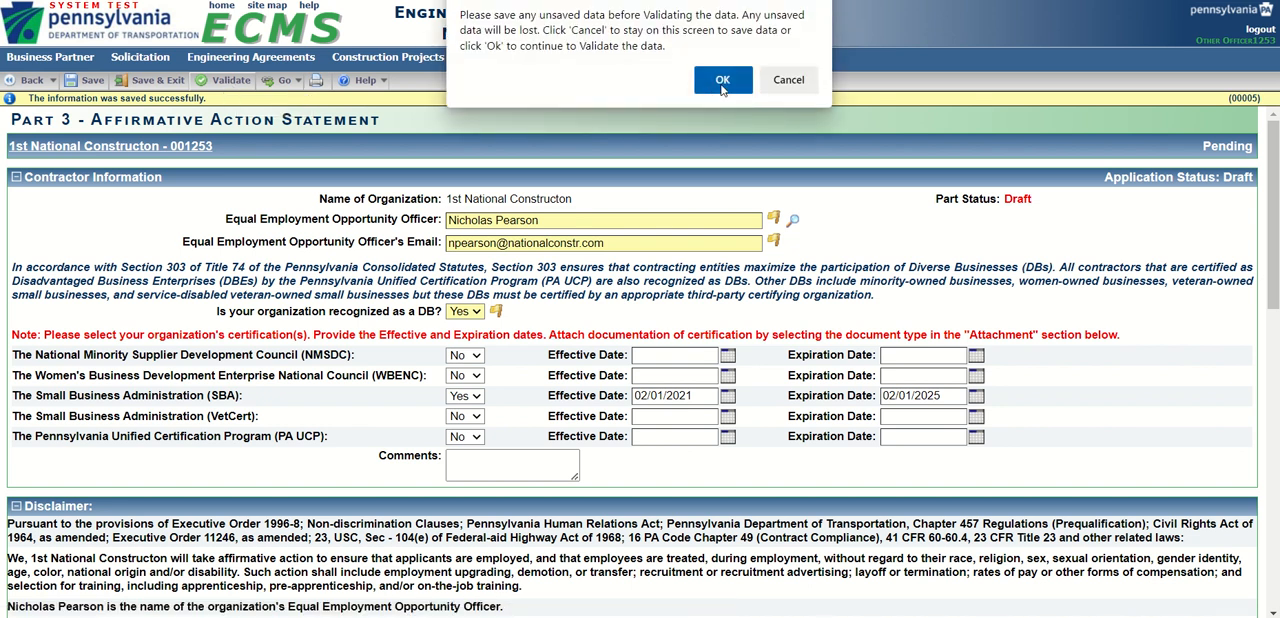
left_click(718, 80)
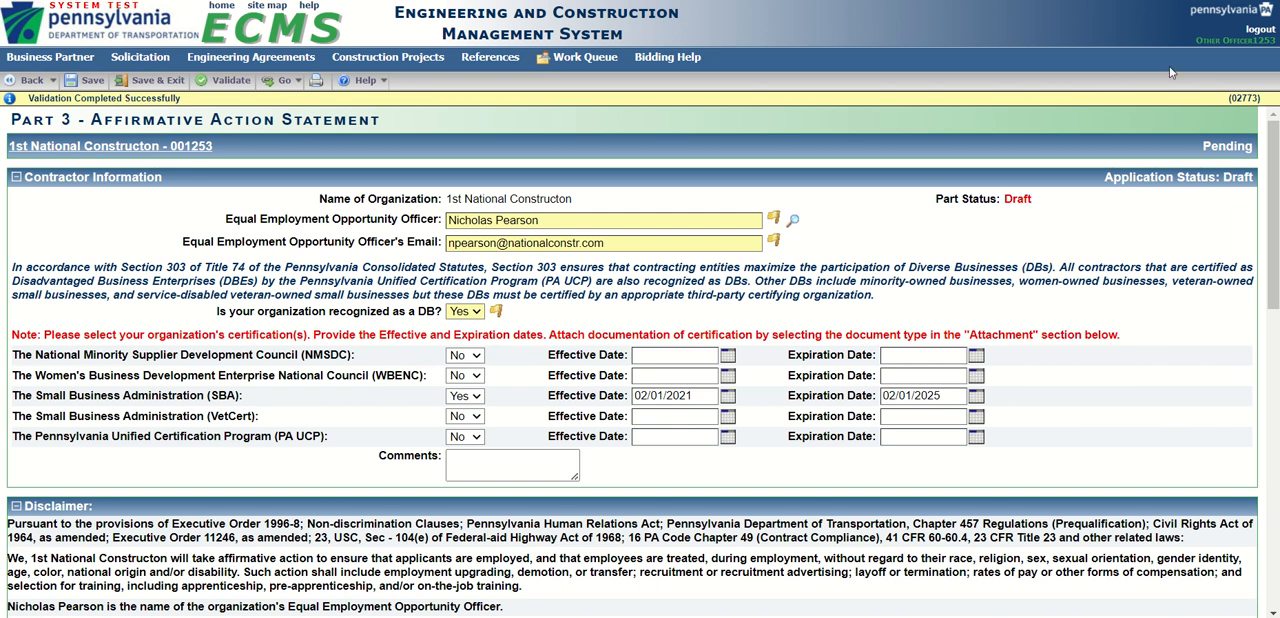
Log out of the current account.
left_click(1254, 38)
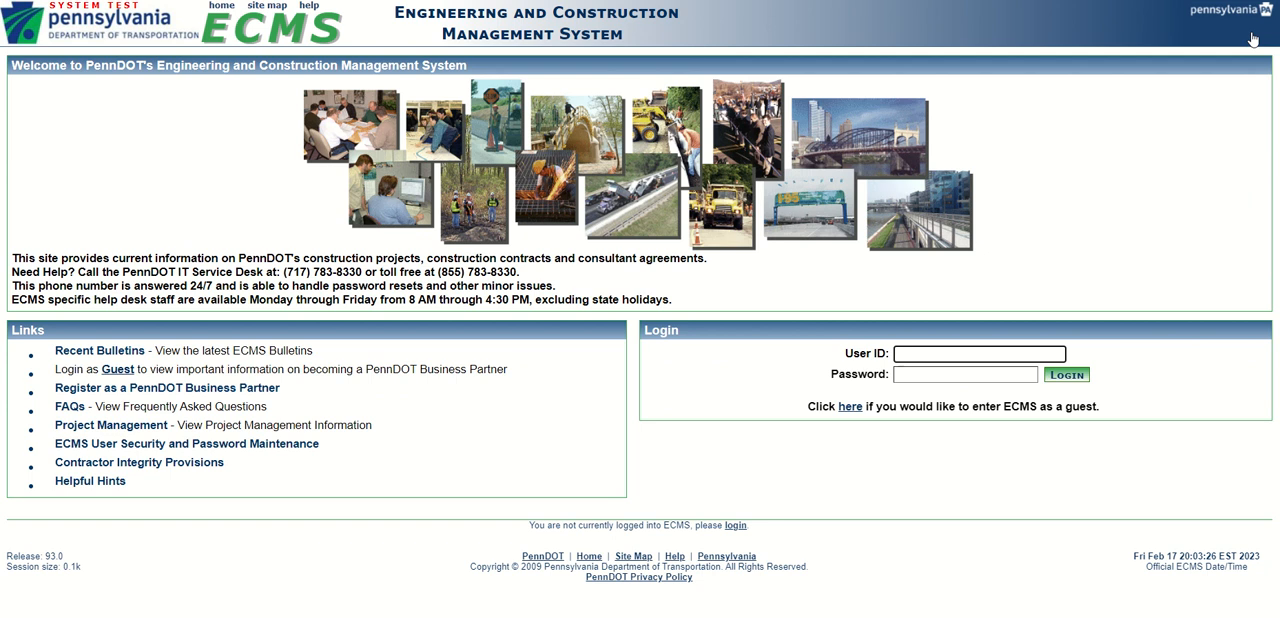